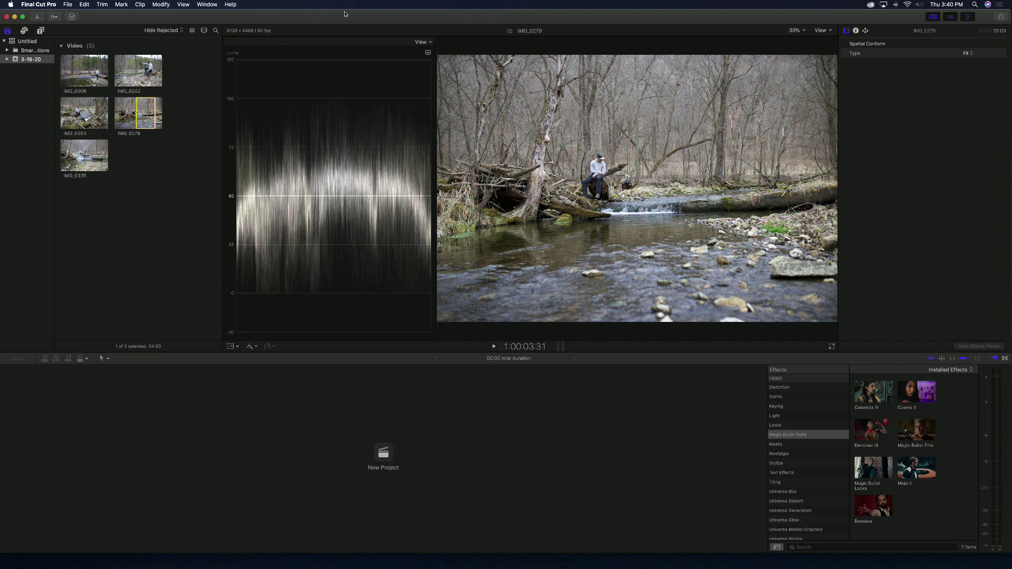
{"action": "left_click", "coordinate": [67, 5]}
{"action": "mouse_move", "coordinate": [74, 14]}
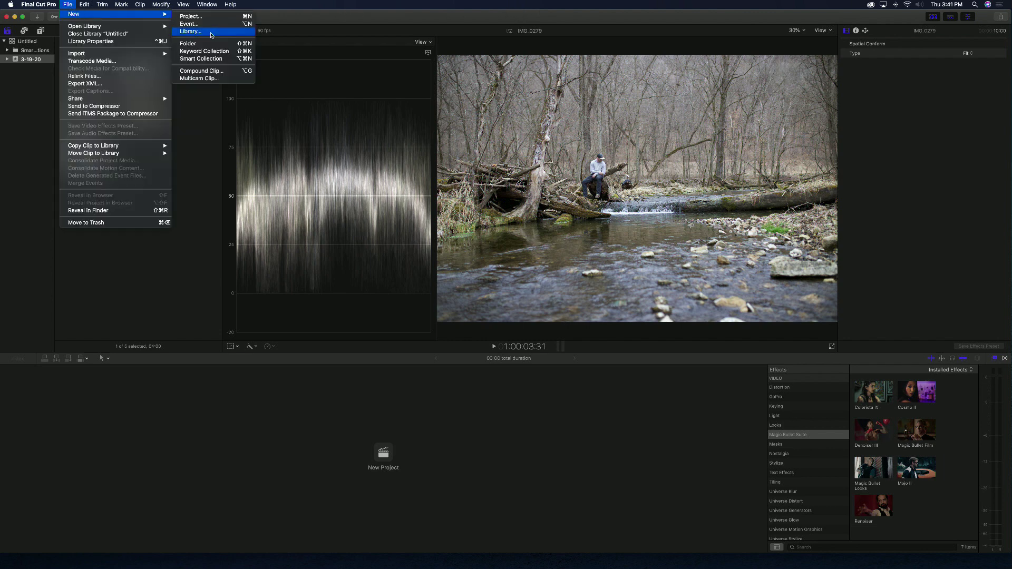
{"action": "left_click", "coordinate": [177, 139]}
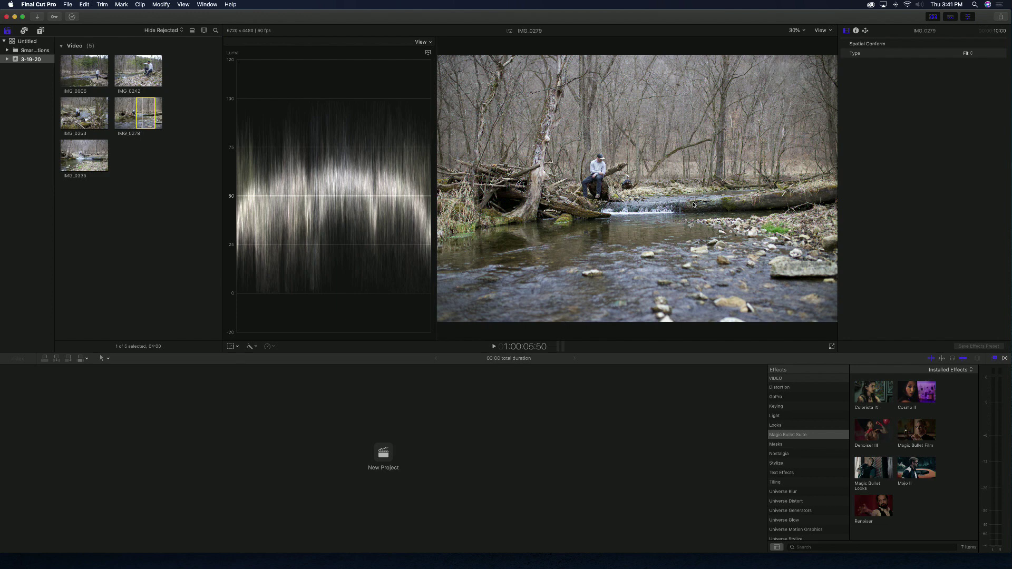
- Create a project in the 3-19-20 event with 8K video at 7680x4320 and 23.98p
{"action": "left_click", "coordinate": [68, 4]}
{"action": "mouse_move", "coordinate": [116, 14]}
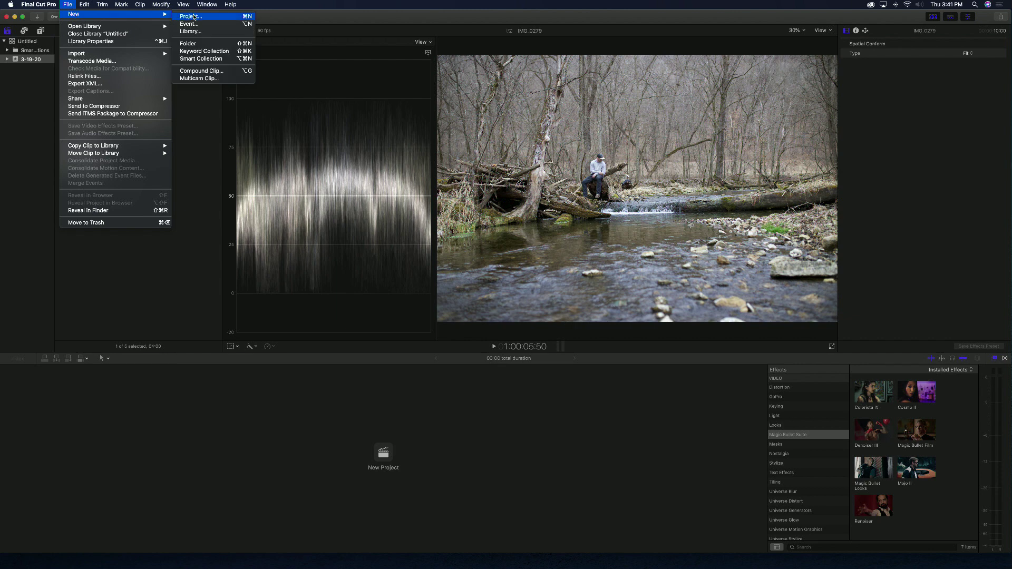
{"action": "left_click", "coordinate": [193, 16]}
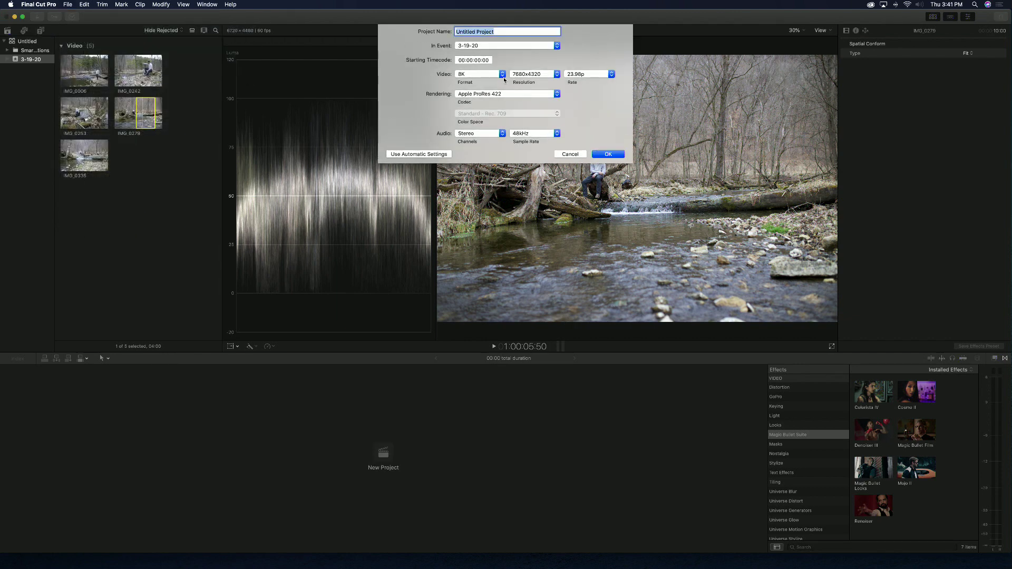
{"action": "left_click", "coordinate": [503, 75]}
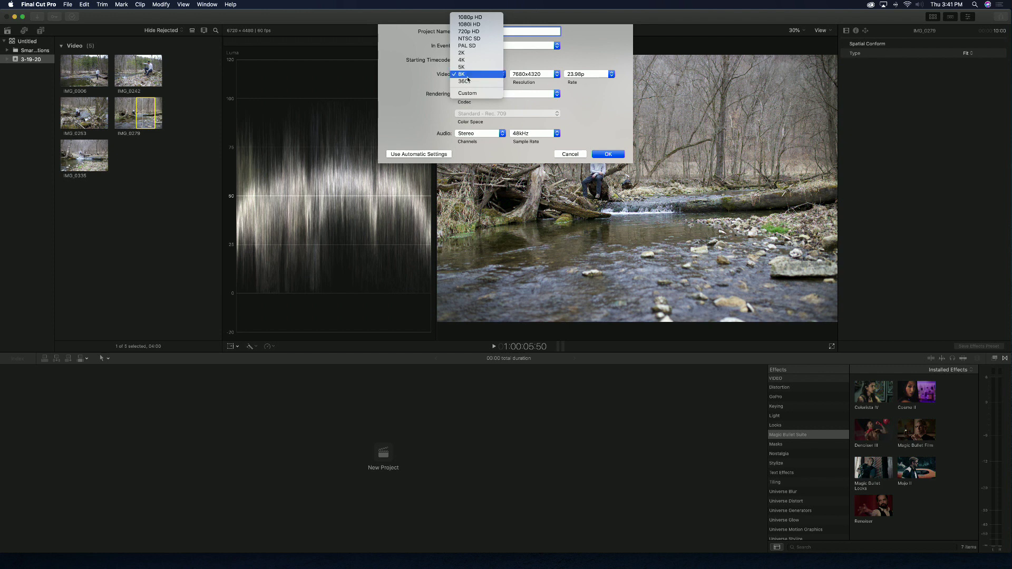
{"action": "left_click", "coordinate": [607, 153]}
{"action": "left_click", "coordinate": [610, 154]}
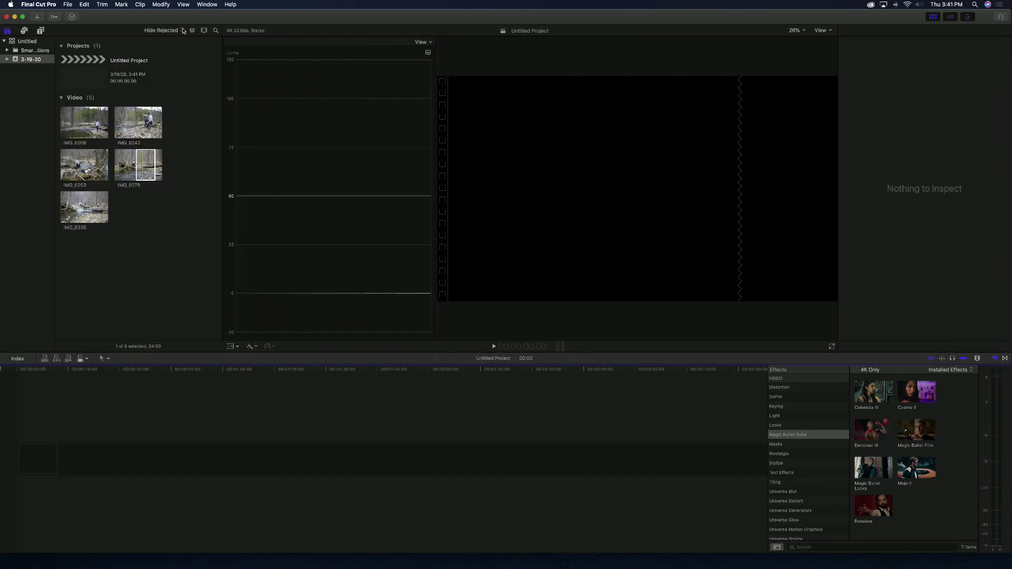
- Add the selected range of clip IMG_0279 to the start of the timeline and play it
{"action": "left_click_drag", "start_coordinate": [152, 153], "coordinate": [23, 456]}
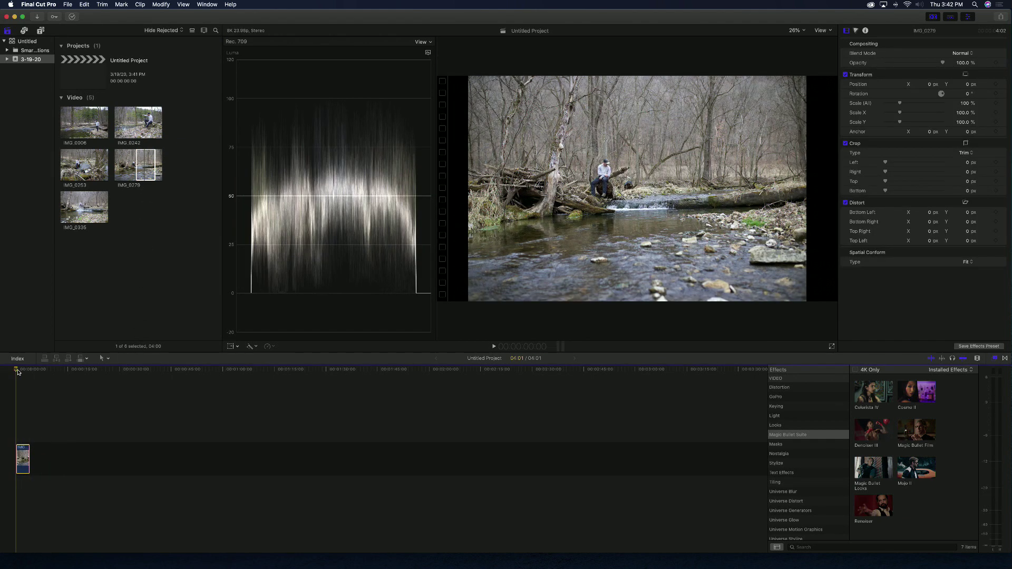
{"action": "key", "text": "space"}
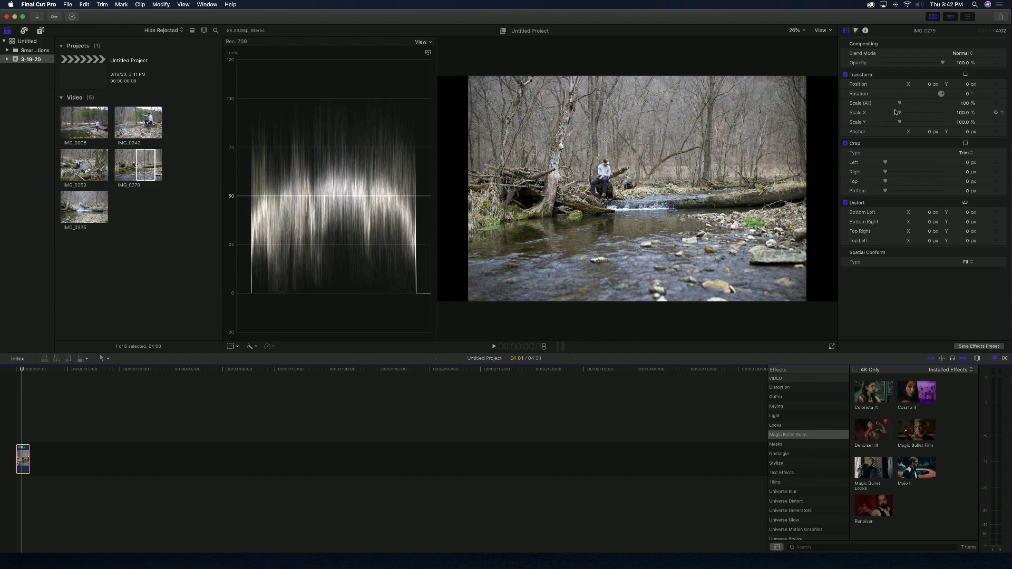
- Scale the IMG_0279 clip to 131% so it fills the frame, and shift it left and slightly down
{"action": "left_click_drag", "start_coordinate": [900, 103], "coordinate": [905, 105]}
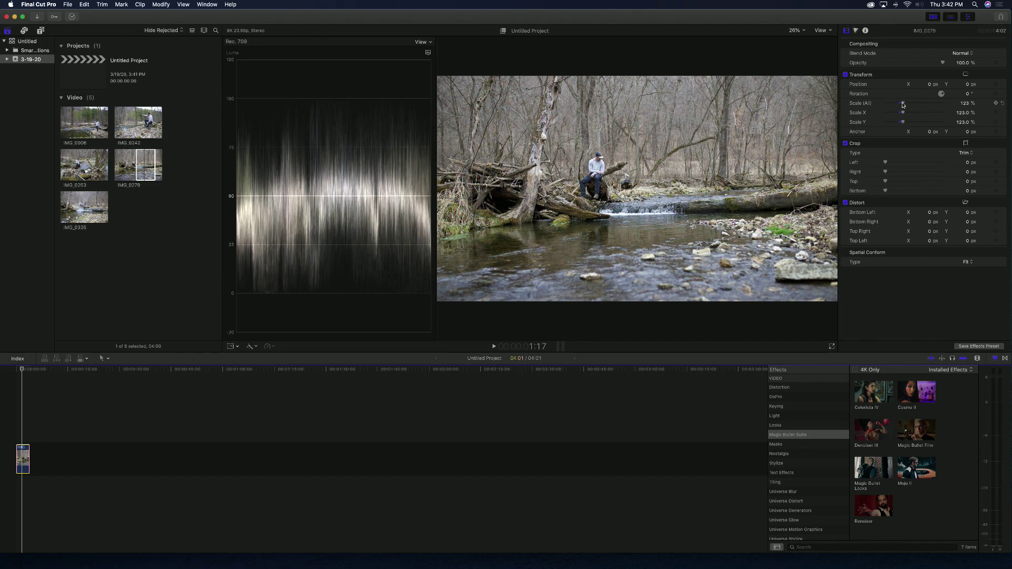
{"action": "left_click_drag", "start_coordinate": [931, 84], "coordinate": [873, 85]}
{"action": "left_click_drag", "start_coordinate": [969, 85], "coordinate": [904, 104]}
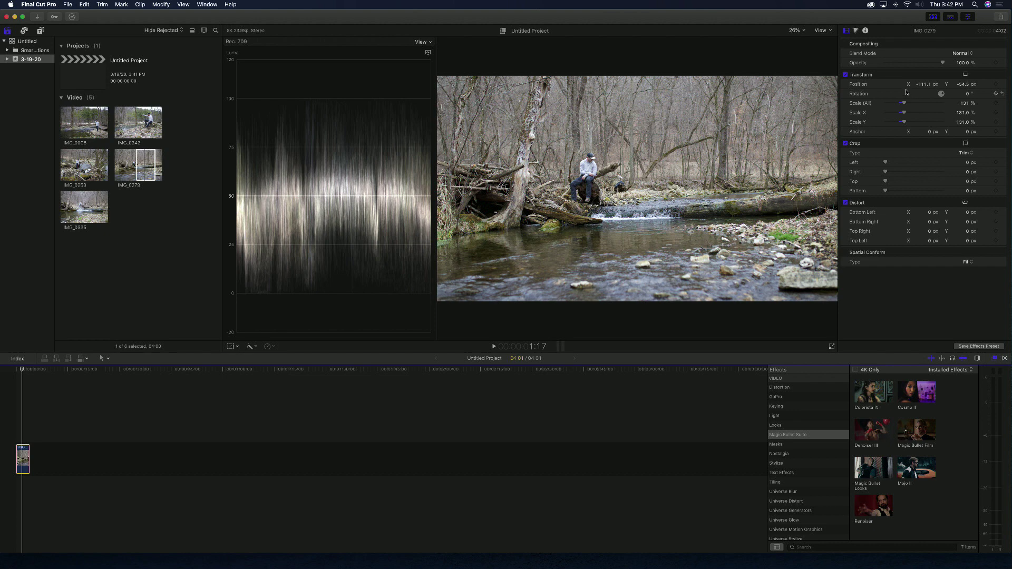
{"action": "mouse_move", "coordinate": [924, 84]}
{"action": "left_mouse_down"}
{"action": "mouse_move", "coordinate": [911, 85]}
{"action": "mouse_move", "coordinate": [923, 85]}
{"action": "left_mouse_up"}
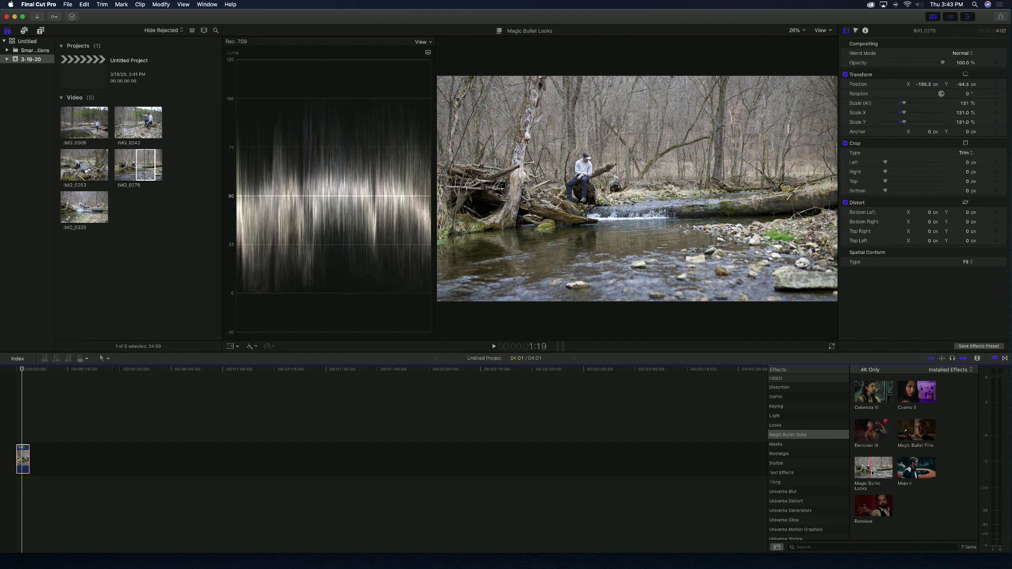
- Apply the Magic Bullet Looks effect to the timeline clip and open its look editor
{"action": "left_click_drag", "start_coordinate": [874, 468], "coordinate": [25, 451]}
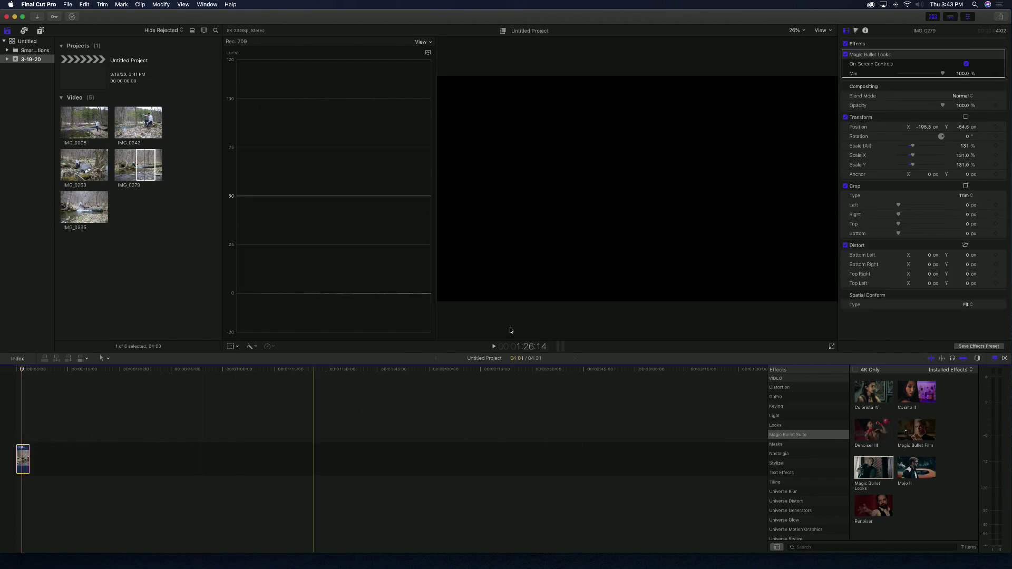
{"action": "left_click", "coordinate": [478, 329]}
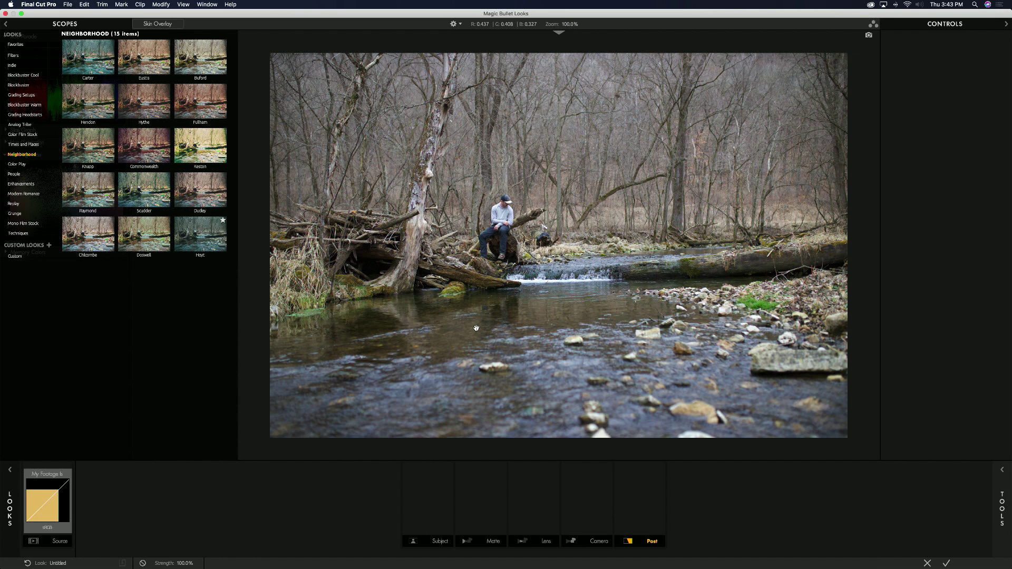
- Examine the grading tools offered in the Subject, Matte, Lens, Camera and Post categories
{"action": "left_click", "coordinate": [998, 485]}
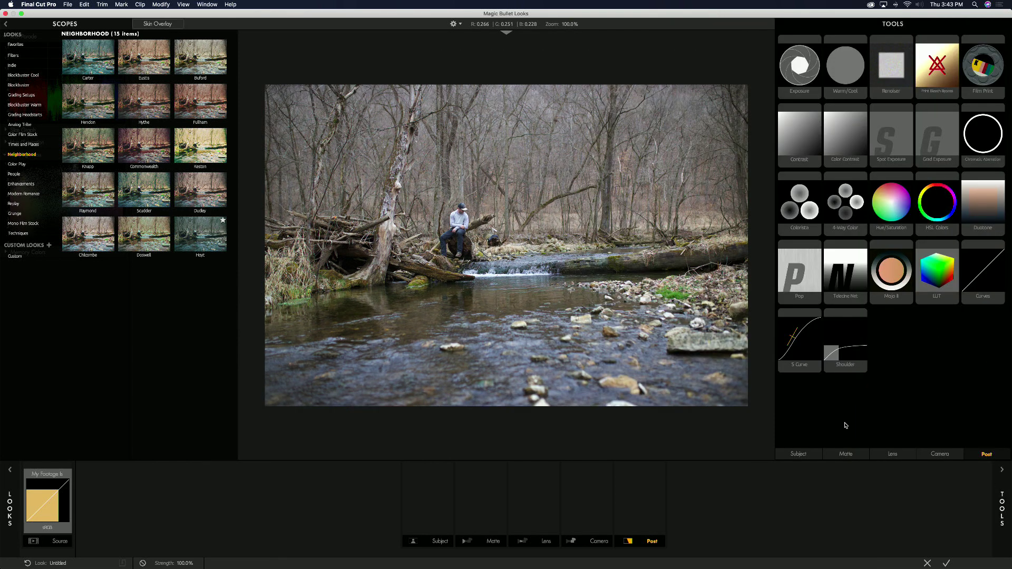
{"action": "left_click", "coordinate": [798, 455]}
{"action": "left_click", "coordinate": [846, 454]}
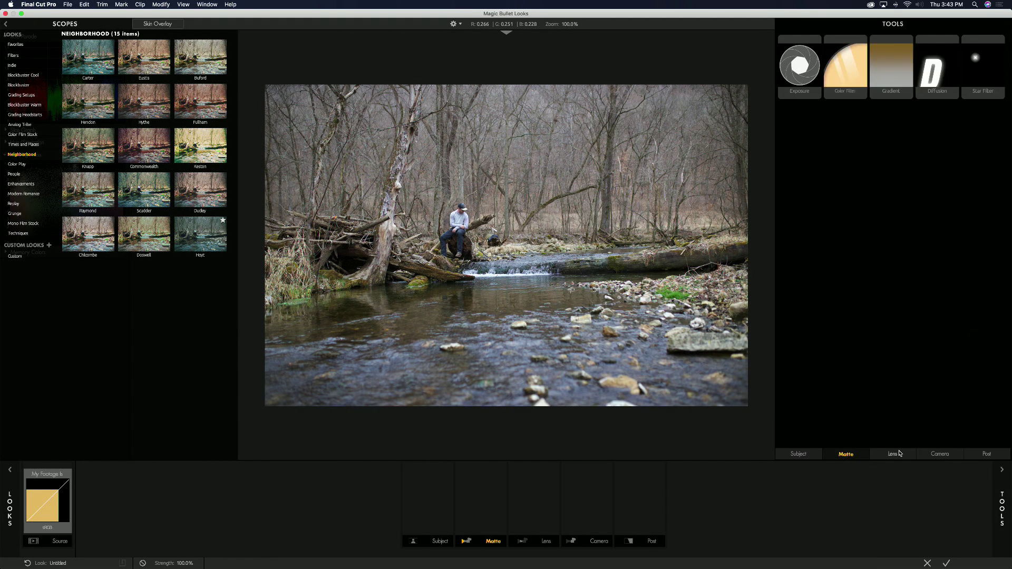
{"action": "left_click", "coordinate": [899, 453]}
{"action": "left_click", "coordinate": [940, 454]}
{"action": "left_click", "coordinate": [996, 456]}
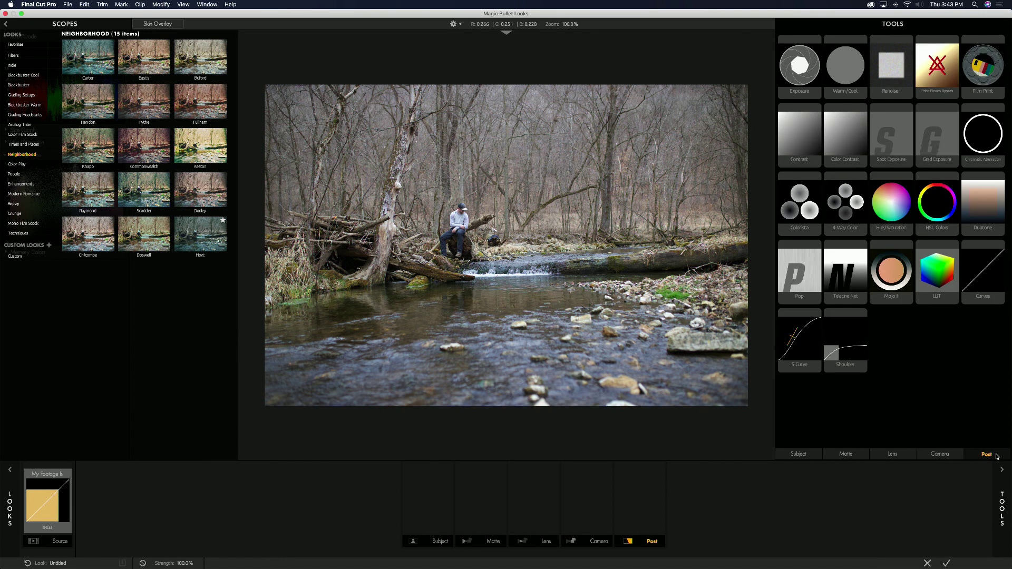
{"action": "left_click", "coordinate": [950, 455]}
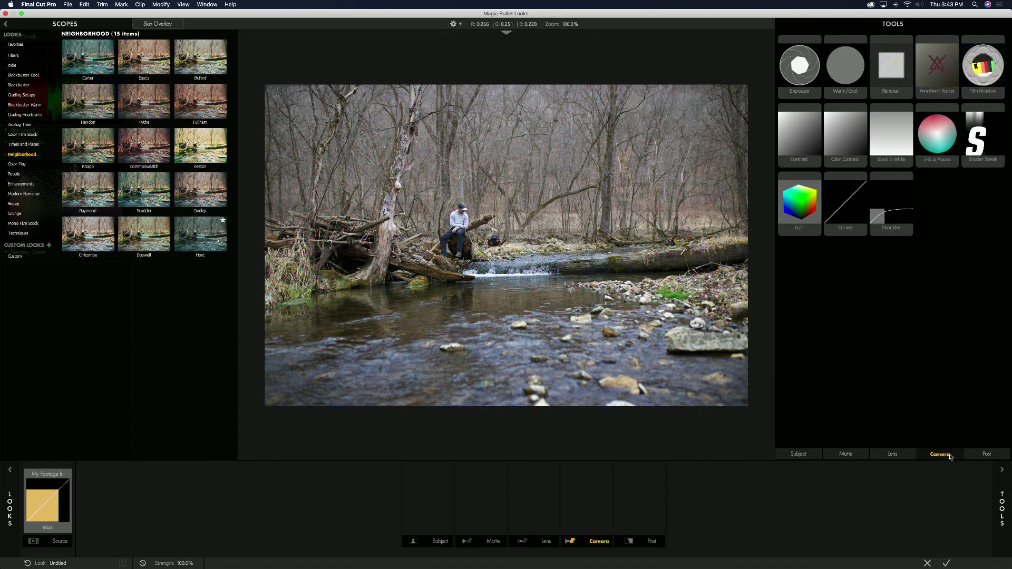
{"action": "left_click", "coordinate": [912, 457]}
{"action": "left_click", "coordinate": [839, 457]}
{"action": "left_click", "coordinate": [799, 456]}
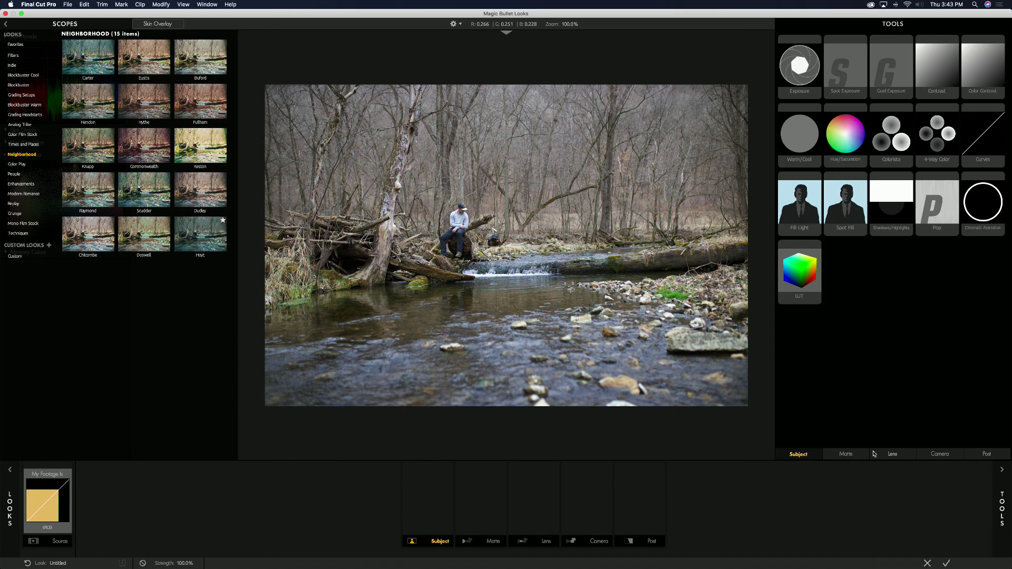
{"action": "left_click", "coordinate": [1001, 470]}
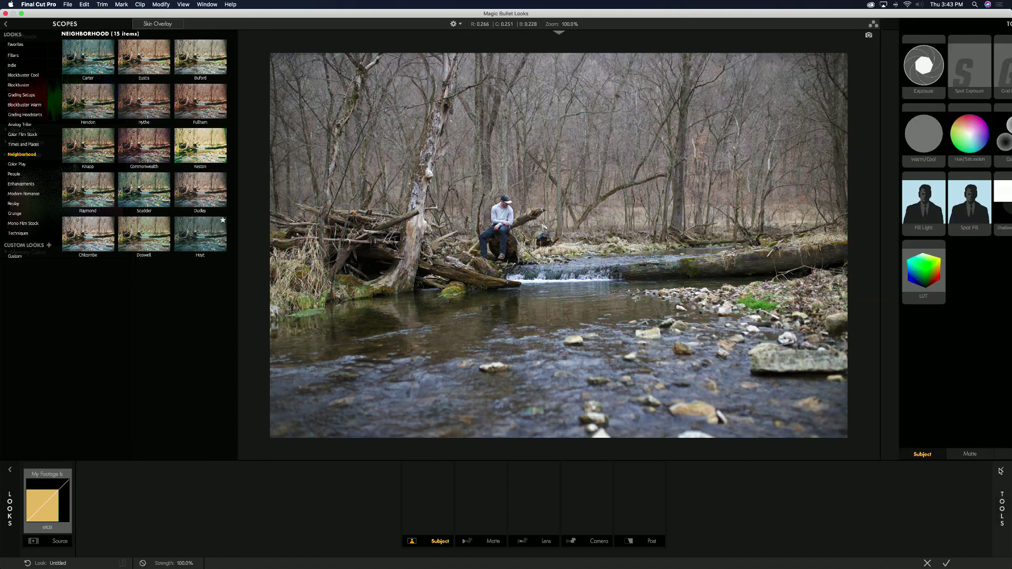
- Hide the looks library to view the scopes, toggle the tools drawer, and bring the library back
{"action": "left_click", "coordinate": [9, 470]}
{"action": "left_click", "coordinate": [1009, 500]}
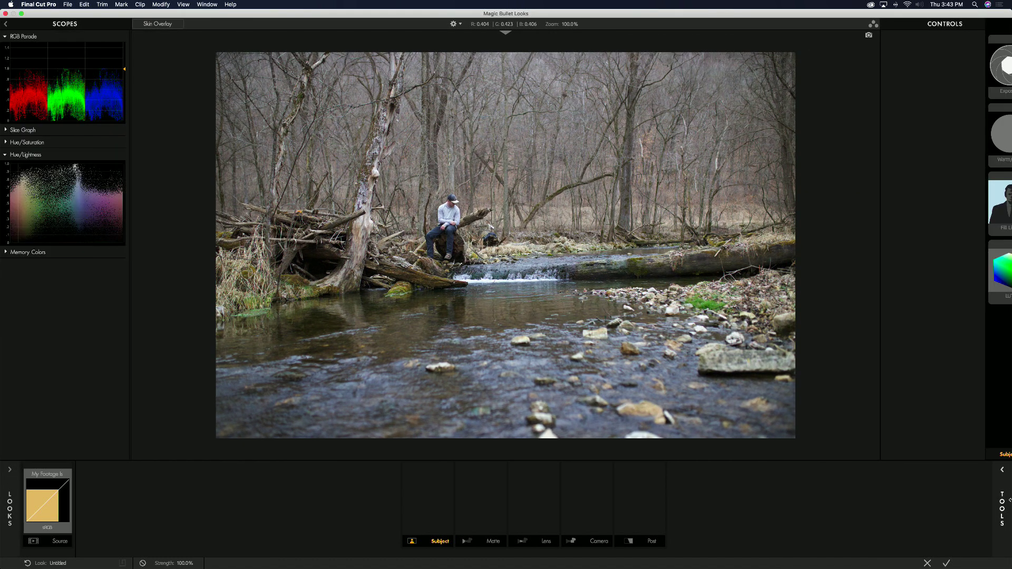
{"action": "left_click", "coordinate": [1008, 500]}
{"action": "left_click", "coordinate": [10, 482]}
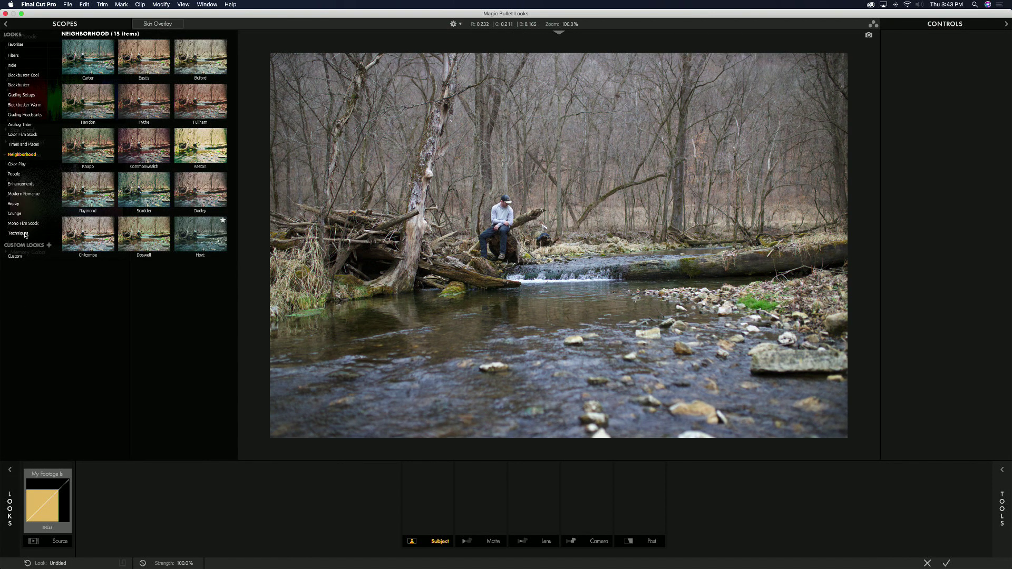
- Preview preset looks from the People and Blockbuster categories on the clip, including Classic Interview, Classic Movie Star and Classic Skin Smoother
{"action": "left_click", "coordinate": [15, 214]}
{"action": "left_click", "coordinate": [14, 174]}
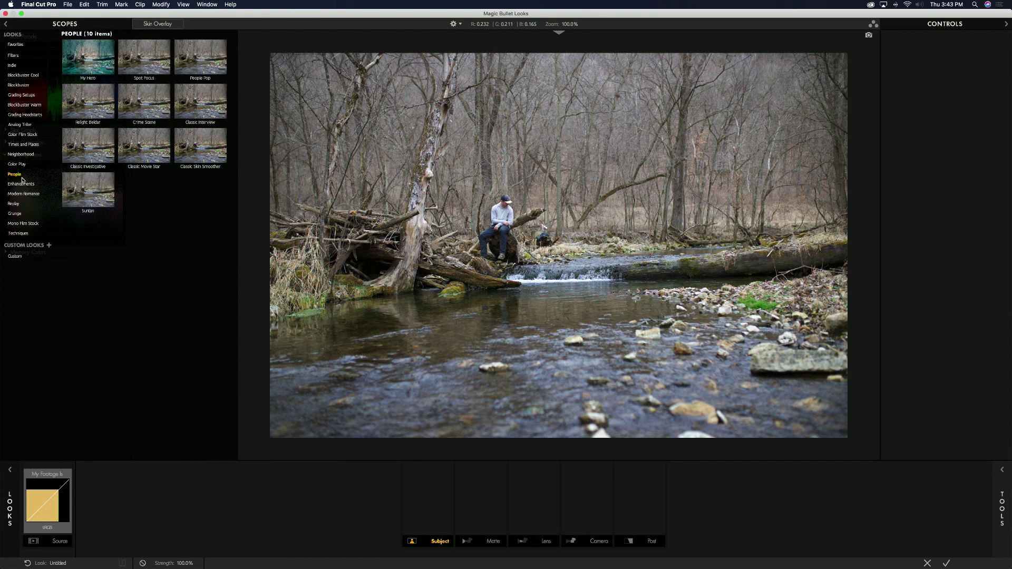
{"action": "left_click", "coordinate": [105, 71]}
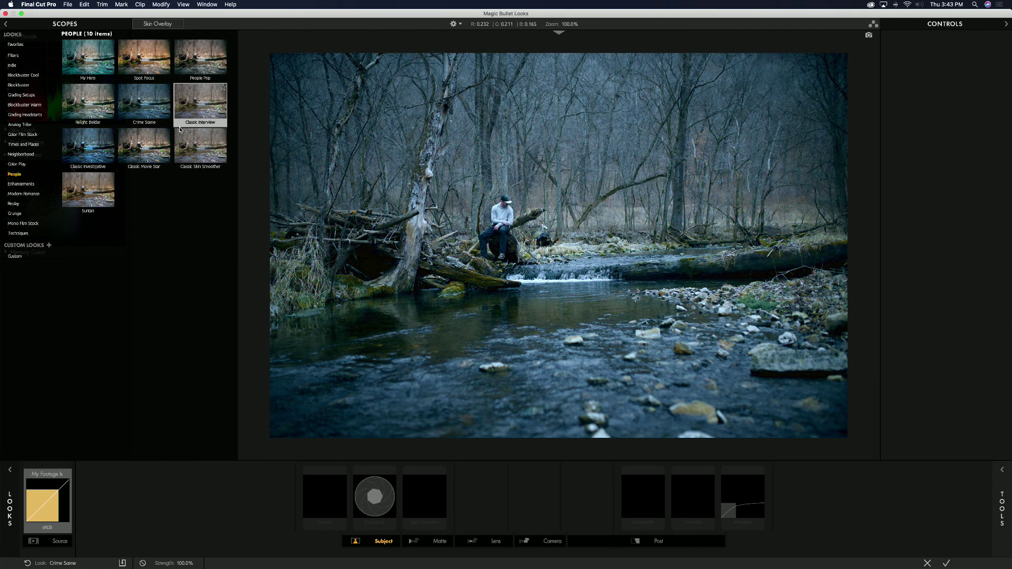
{"action": "left_click", "coordinate": [200, 101]}
{"action": "left_click", "coordinate": [143, 157]}
{"action": "left_click", "coordinate": [203, 150]}
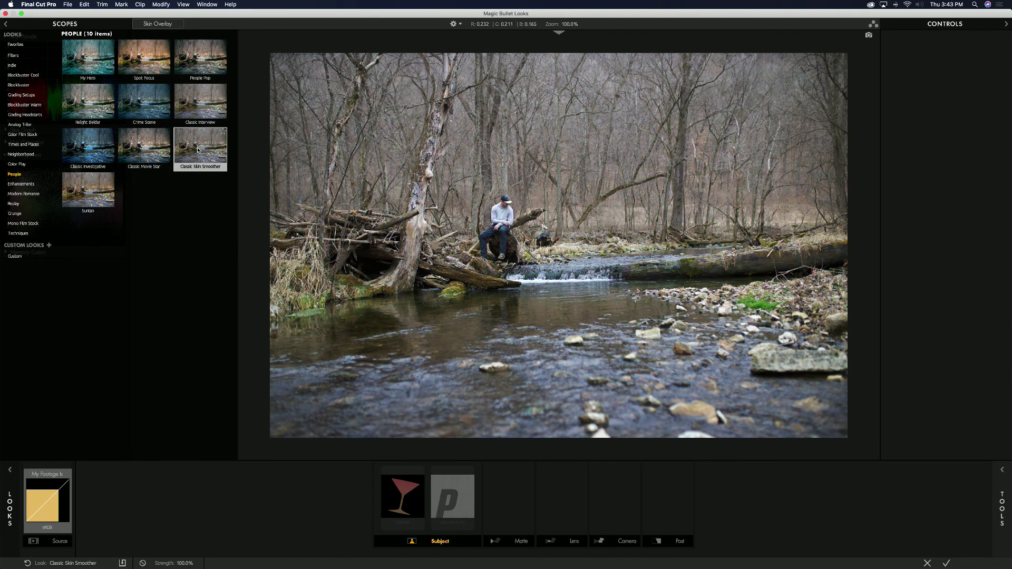
{"action": "left_click", "coordinate": [80, 149]}
{"action": "left_click", "coordinate": [26, 86]}
{"action": "left_click", "coordinate": [203, 56]}
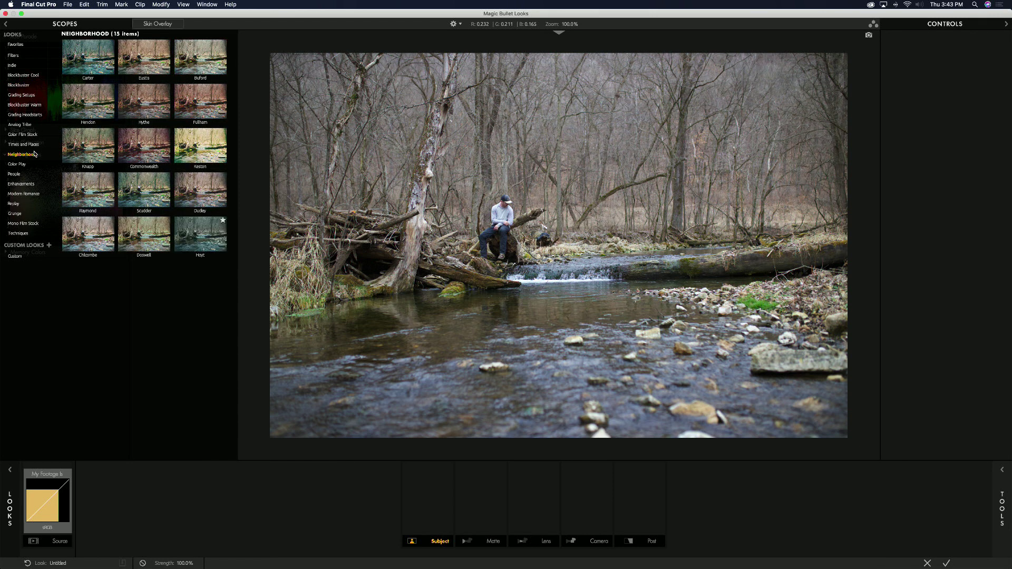
- Check the favorite looks and apply the Hoyt look from the Neighborhood category
{"action": "left_click", "coordinate": [196, 241]}
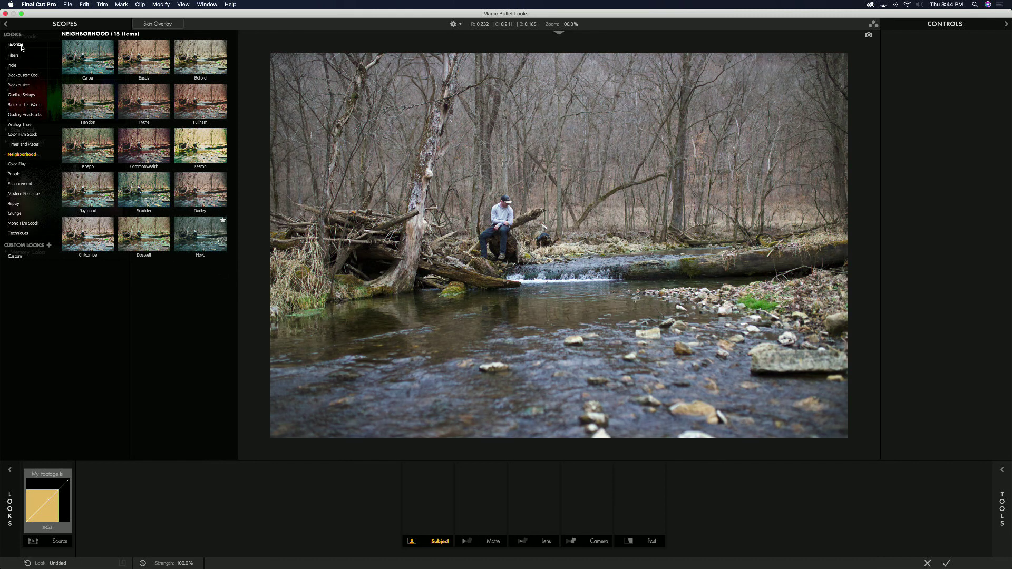
{"action": "left_click", "coordinate": [16, 45]}
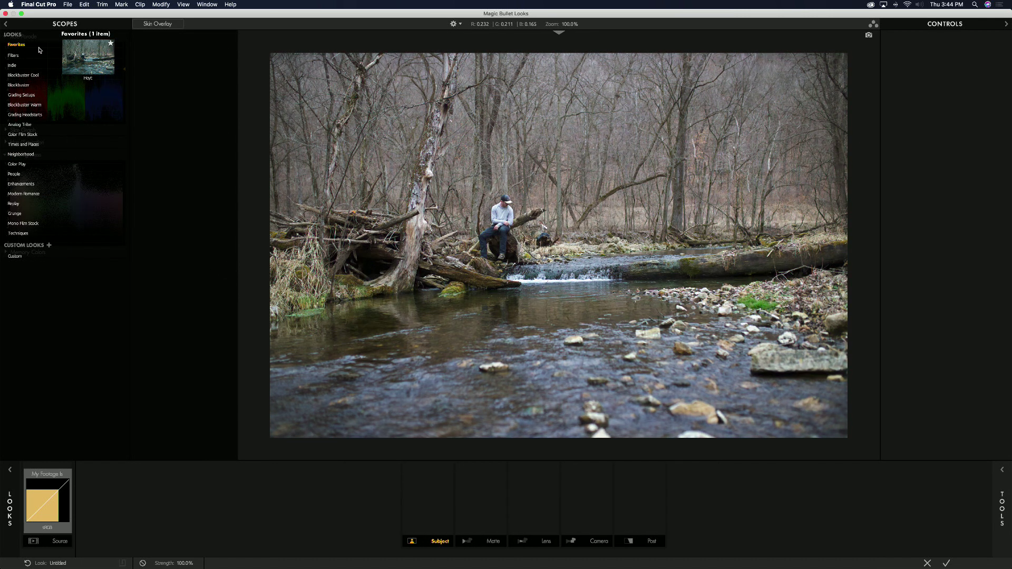
{"action": "left_click", "coordinate": [30, 157]}
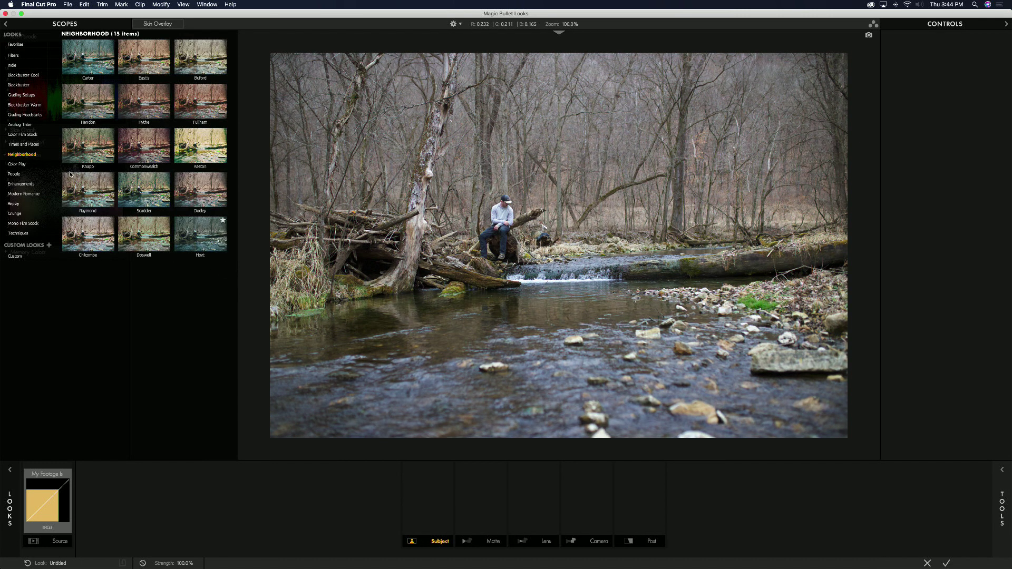
{"action": "left_click", "coordinate": [189, 235]}
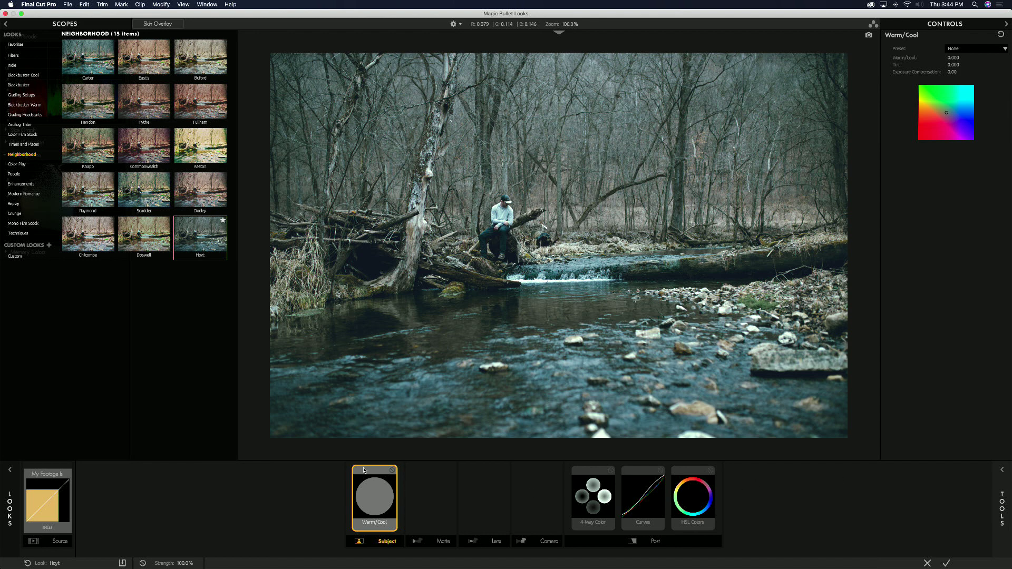
- Toggle the look's Warm/Cool, HSL Colors, Curves and 4-Way Color tools off and on to compare each one's contribution
{"action": "left_click", "coordinate": [392, 470]}
{"action": "left_click", "coordinate": [392, 470]}
{"action": "left_click", "coordinate": [710, 471]}
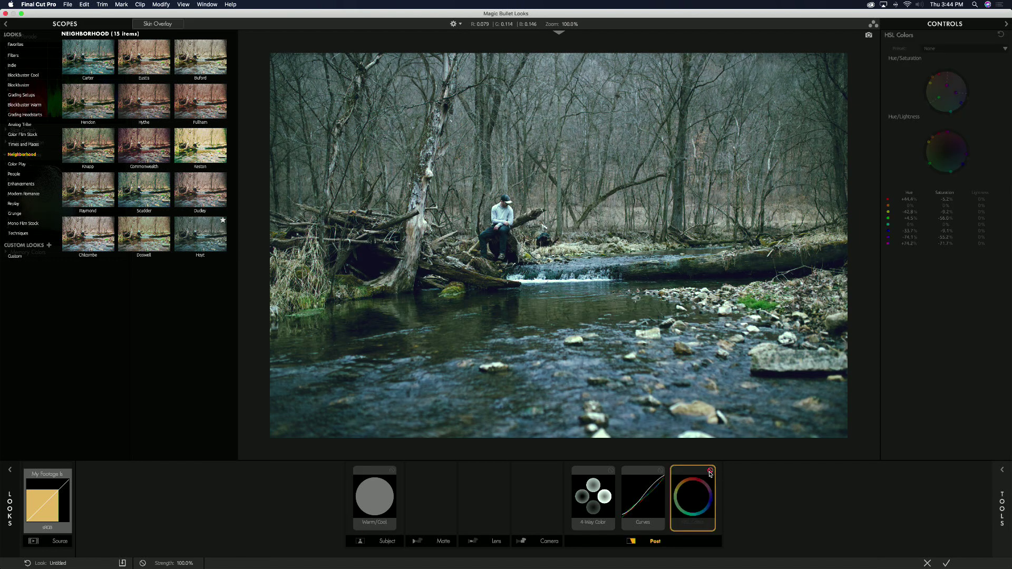
{"action": "left_click", "coordinate": [710, 471]}
{"action": "left_click", "coordinate": [661, 471]}
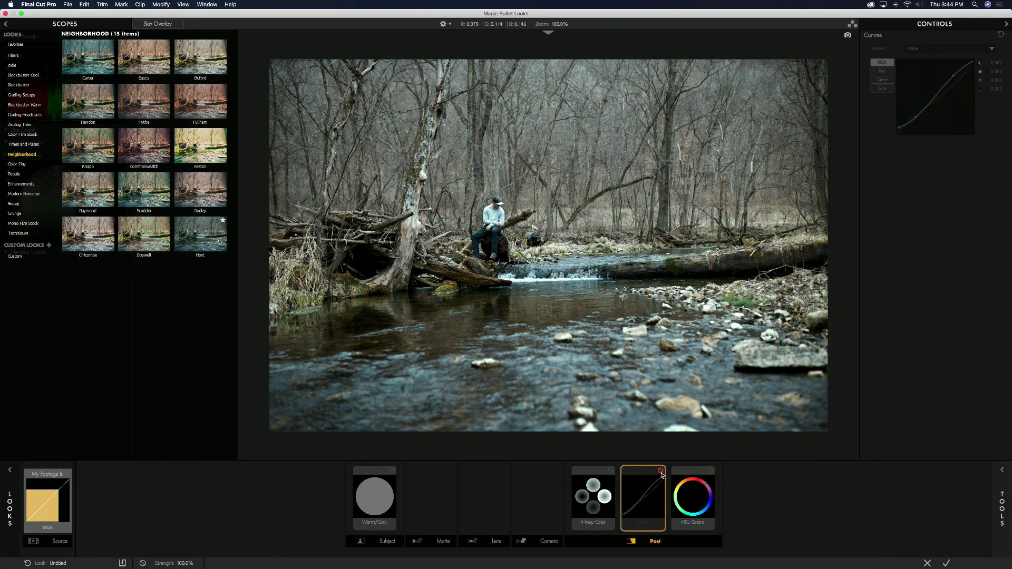
{"action": "left_click", "coordinate": [661, 471]}
{"action": "left_click", "coordinate": [611, 471]}
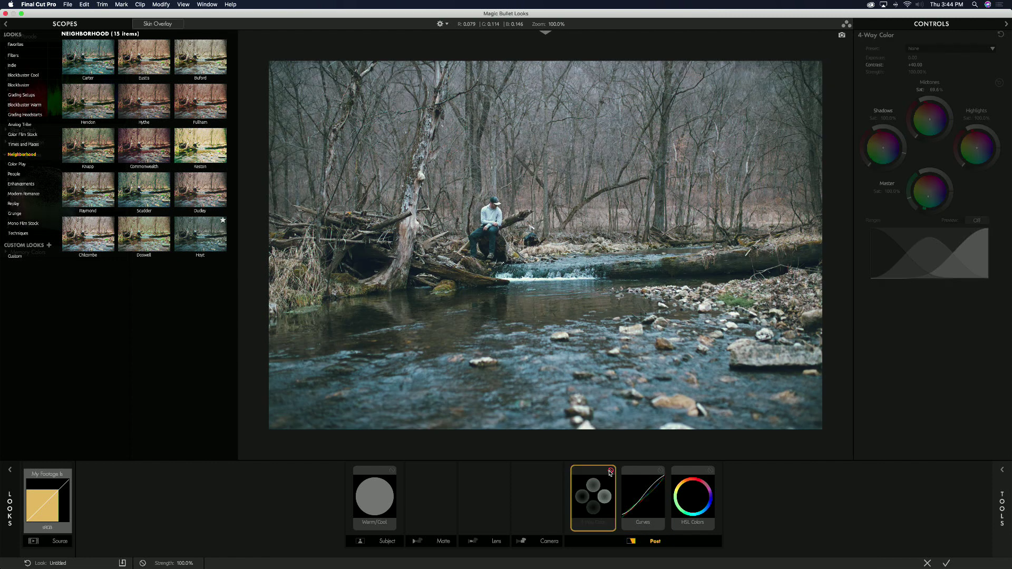
{"action": "left_click", "coordinate": [611, 470]}
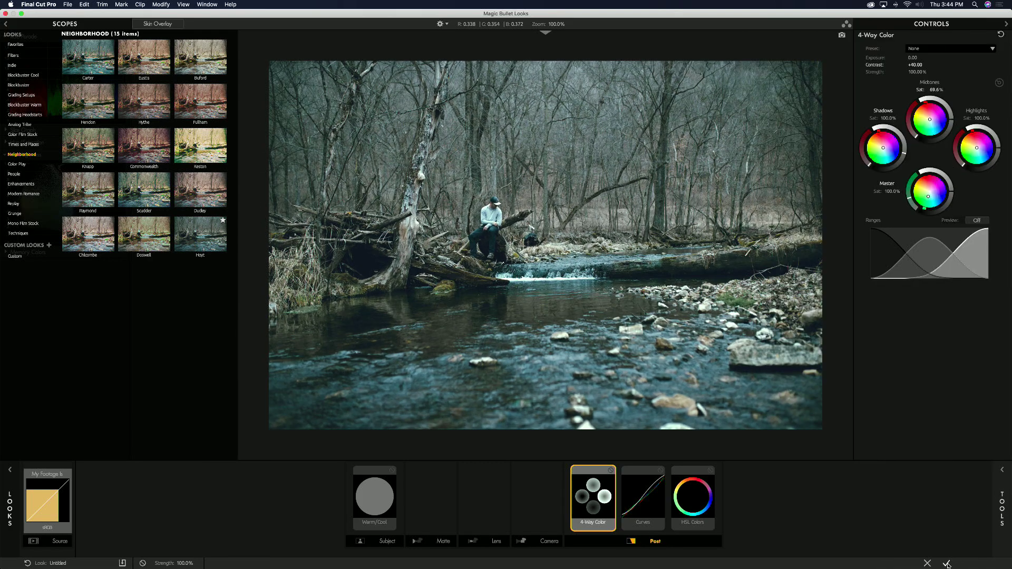
- Accept the Hoyt look and switch off the clip's effects to compare it with the original footage
{"action": "left_click", "coordinate": [948, 564]}
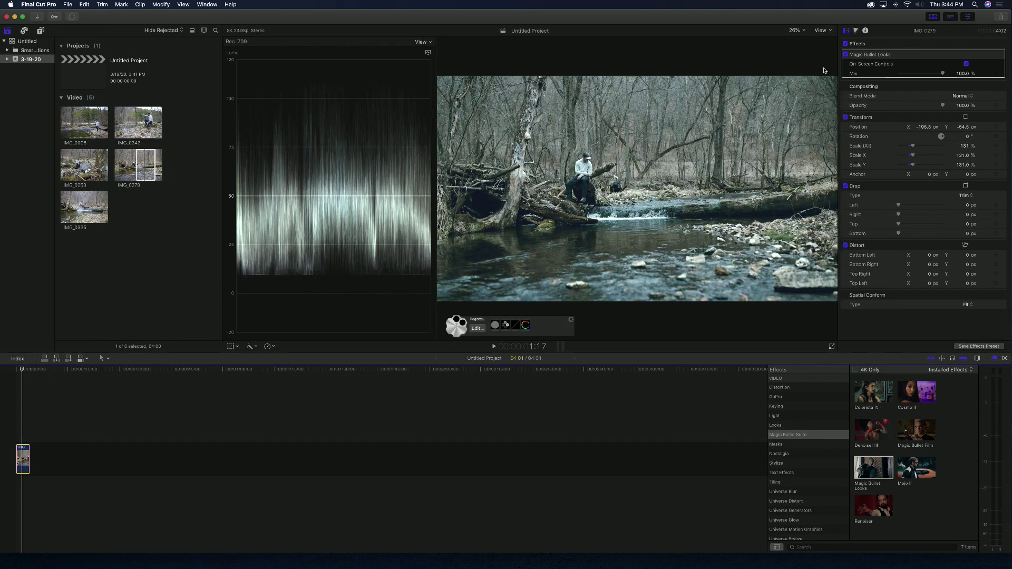
{"action": "left_click", "coordinate": [846, 44]}
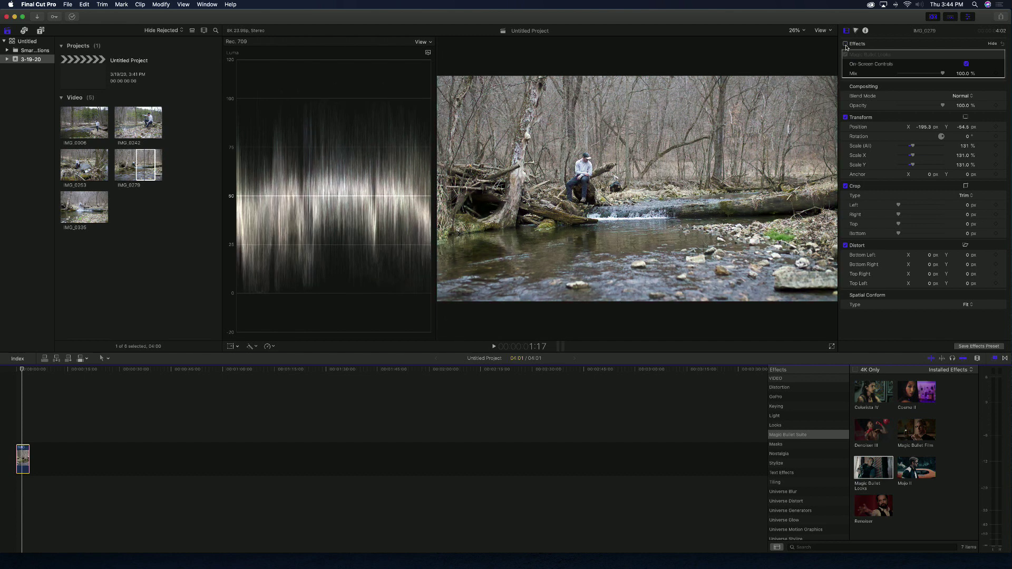
- Toggle all of the clip's effects on and off repeatedly to compare the Hoyt grade with the original image
{"action": "left_click", "coordinate": [846, 44]}
{"action": "left_click", "coordinate": [846, 44]}
{"action": "left_click", "coordinate": [846, 45]}
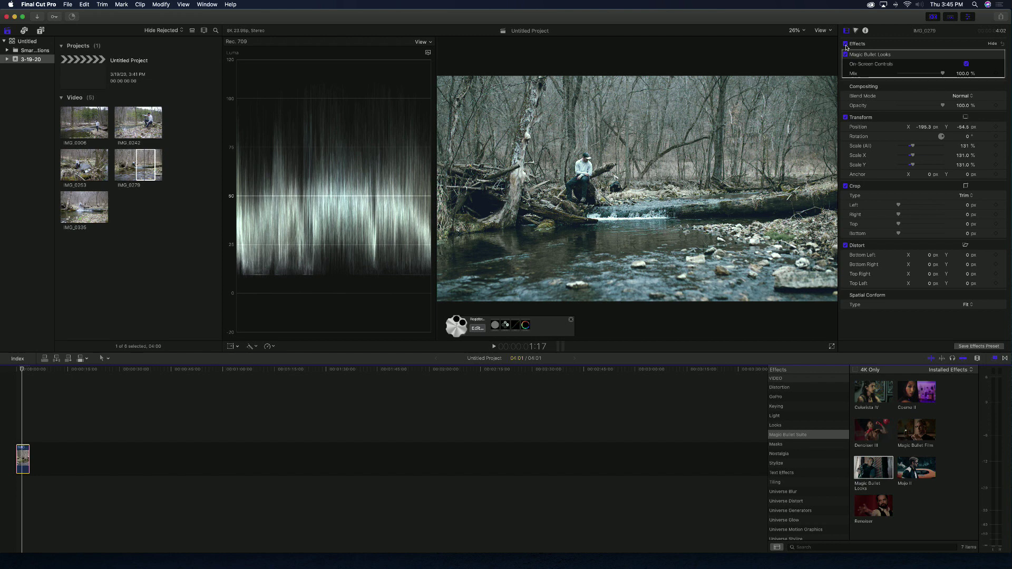
{"action": "left_click", "coordinate": [845, 45]}
{"action": "left_click", "coordinate": [846, 46]}
{"action": "left_click", "coordinate": [846, 45]}
{"action": "left_click", "coordinate": [845, 45]}
{"action": "left_click", "coordinate": [846, 45]}
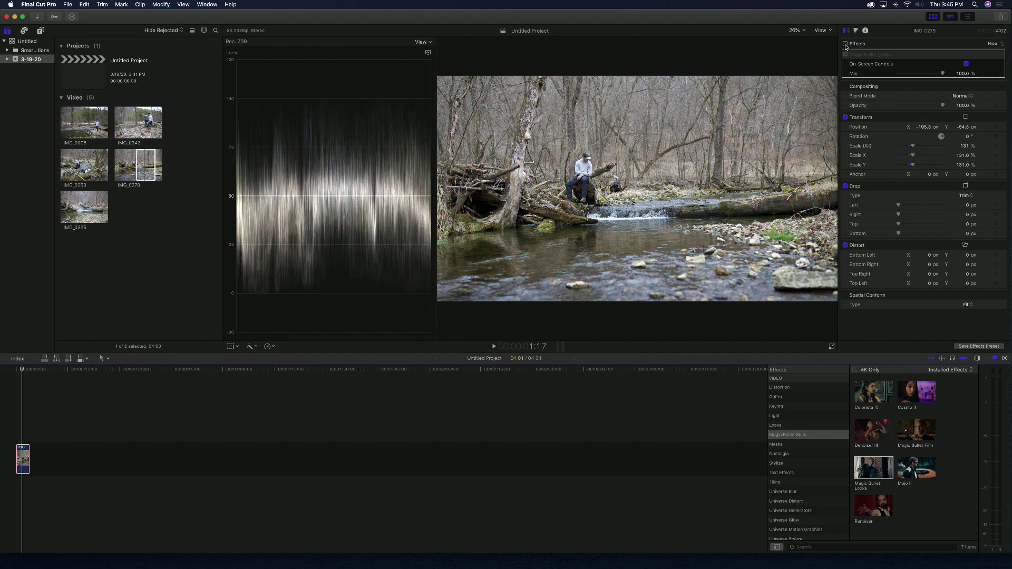
{"action": "left_click", "coordinate": [846, 46]}
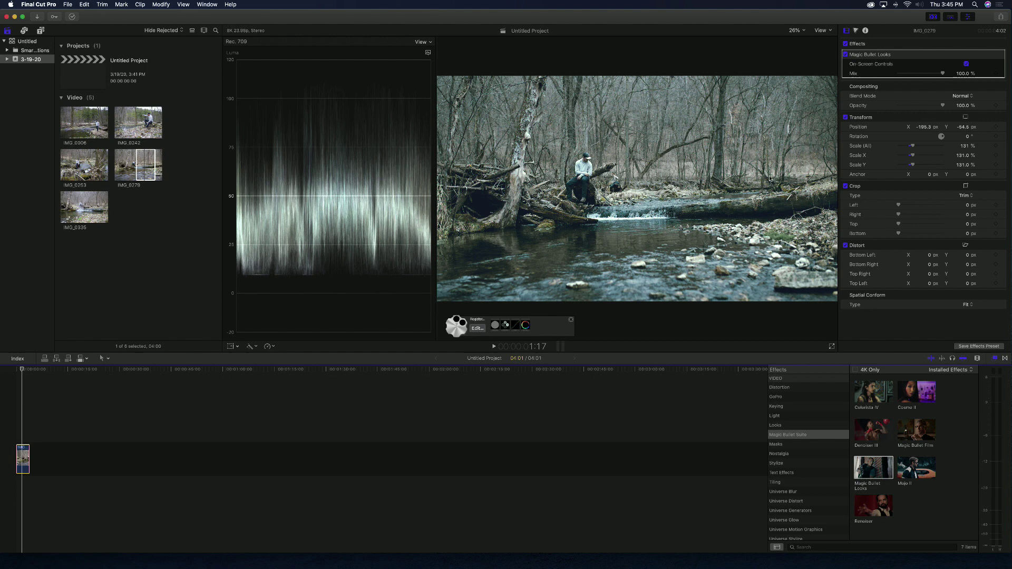
- Apply the Colorista IV effect to the graded clip and darken the image with its tonal color wheels
{"action": "left_click_drag", "start_coordinate": [882, 393], "coordinate": [24, 456]}
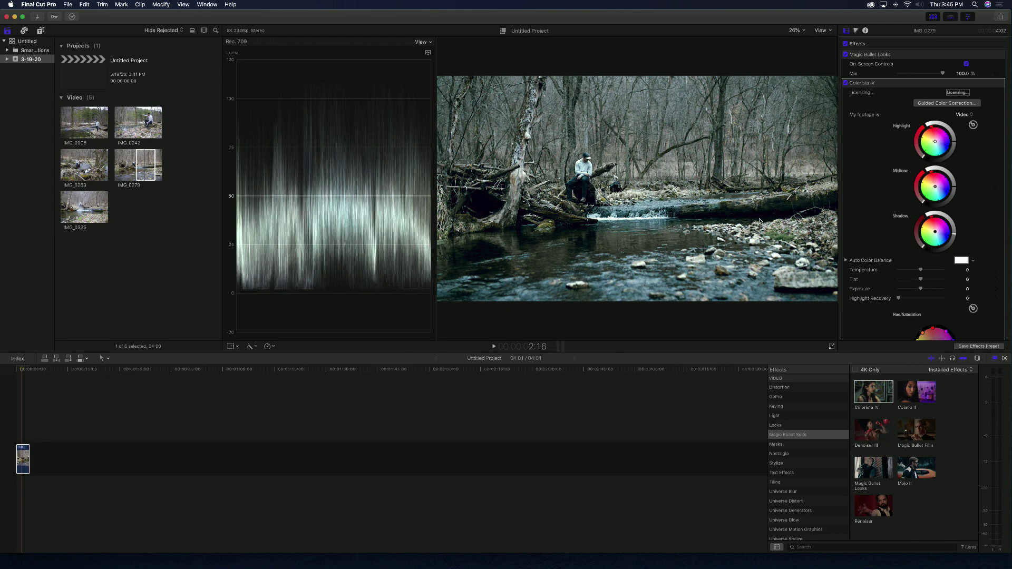
{"action": "left_click_drag", "start_coordinate": [949, 188], "coordinate": [949, 202]}
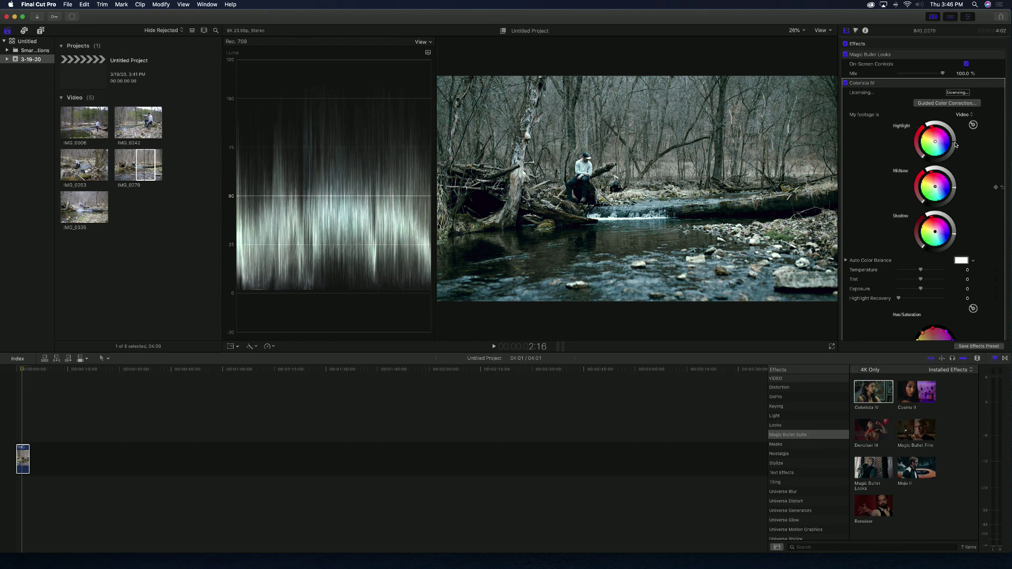
- Switch the clip's effects off and on to compare the combined Magic Bullet Looks and Colorista IV grade with the original
{"action": "left_click", "coordinate": [846, 44]}
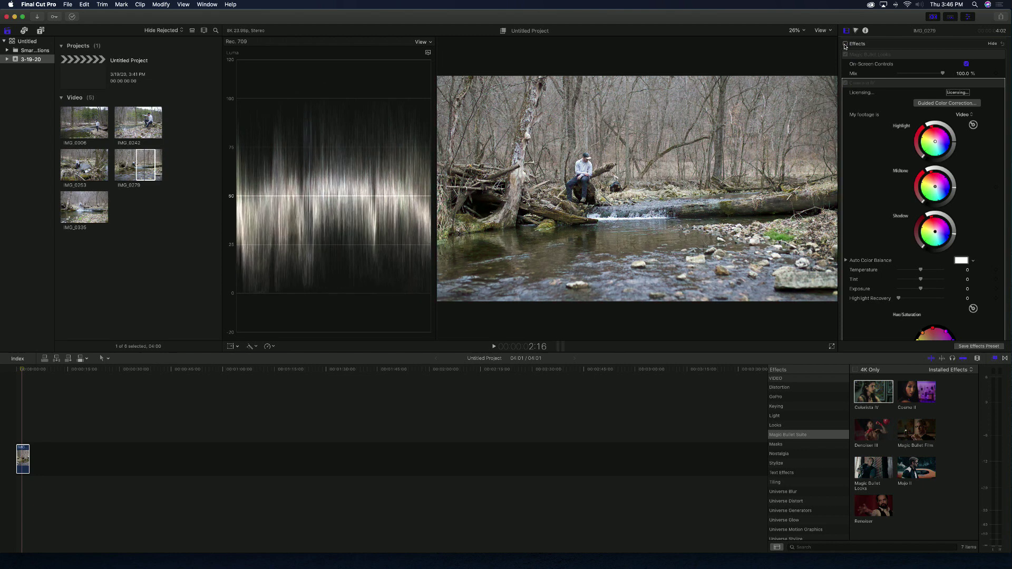
{"action": "left_click", "coordinate": [845, 44]}
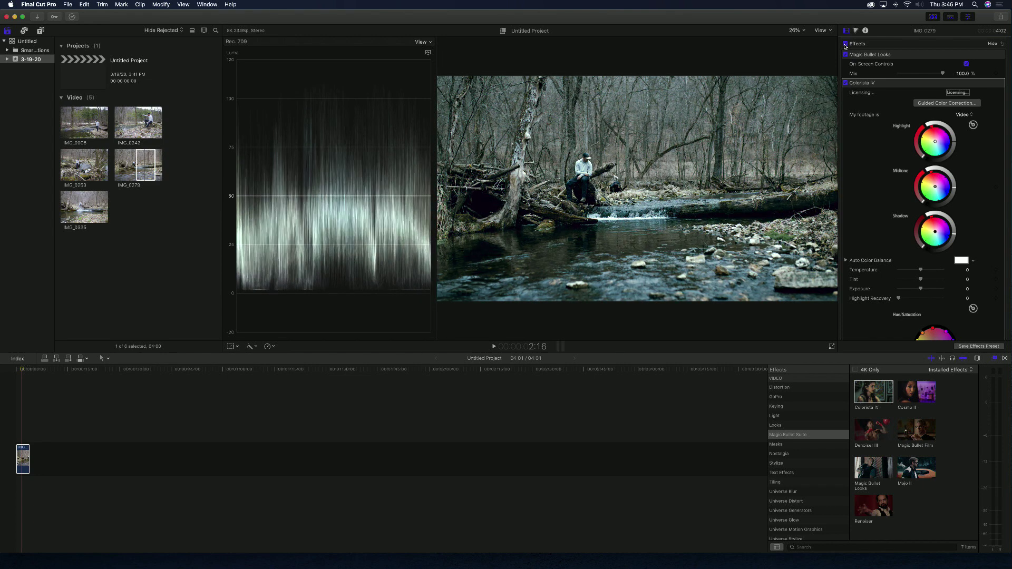
{"action": "left_click", "coordinate": [845, 44]}
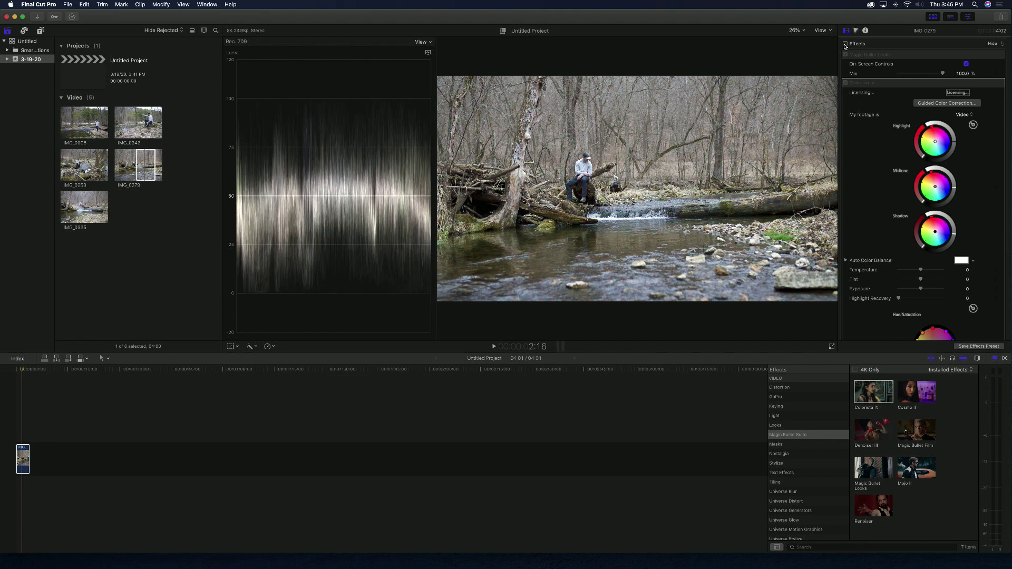
{"action": "left_click", "coordinate": [845, 44]}
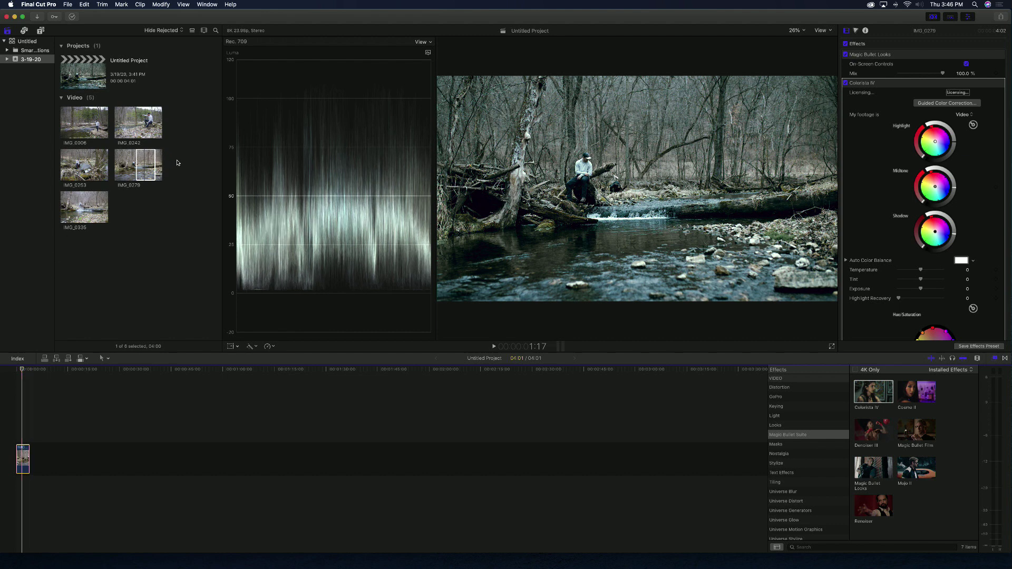
- Add IMG_0242 and the three other unused stills from the browser to the timeline after the graded clip
{"action": "left_click", "coordinate": [140, 128]}
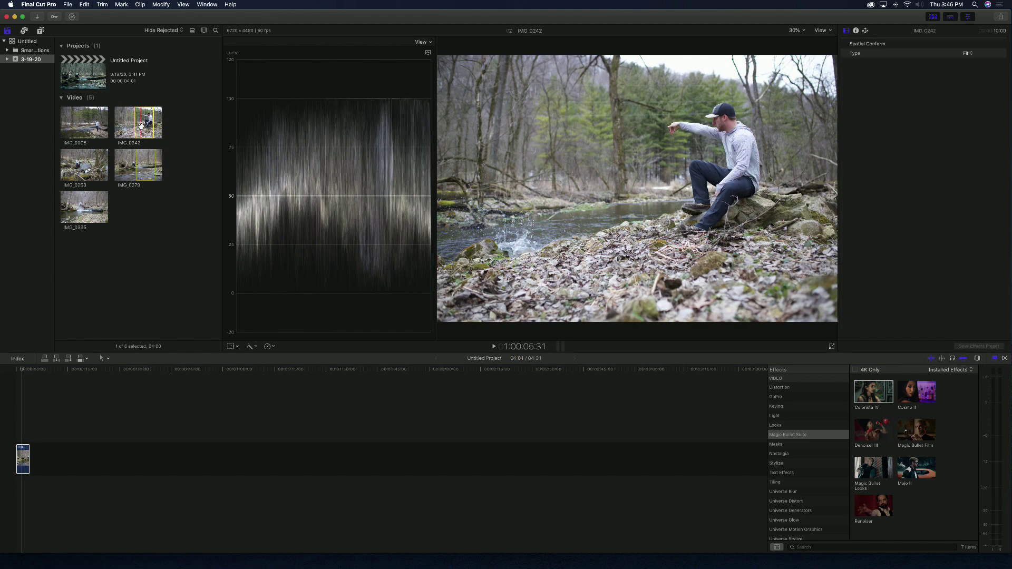
{"action": "left_click_drag", "start_coordinate": [140, 128], "coordinate": [82, 451]}
{"action": "left_click", "coordinate": [79, 124]}
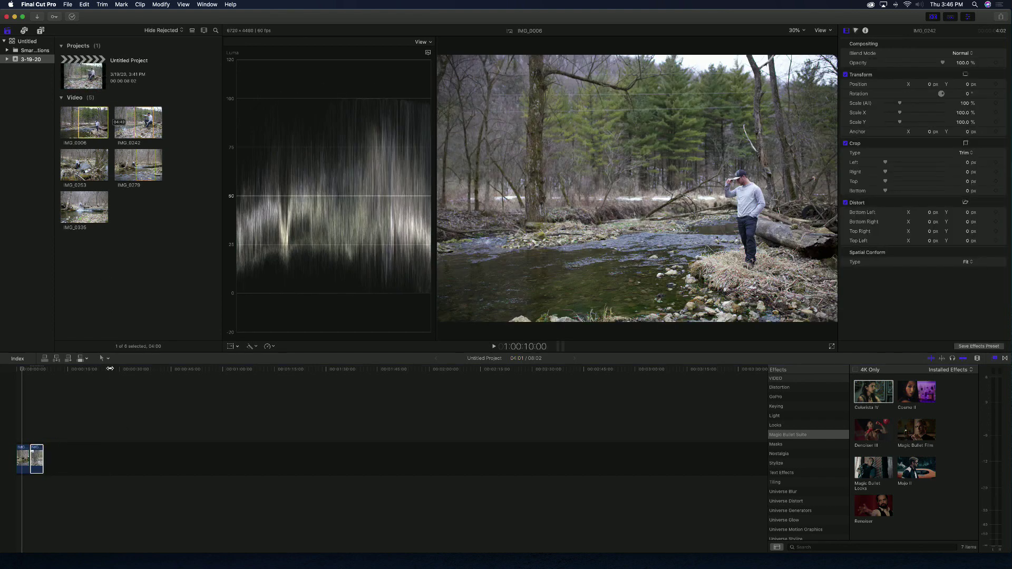
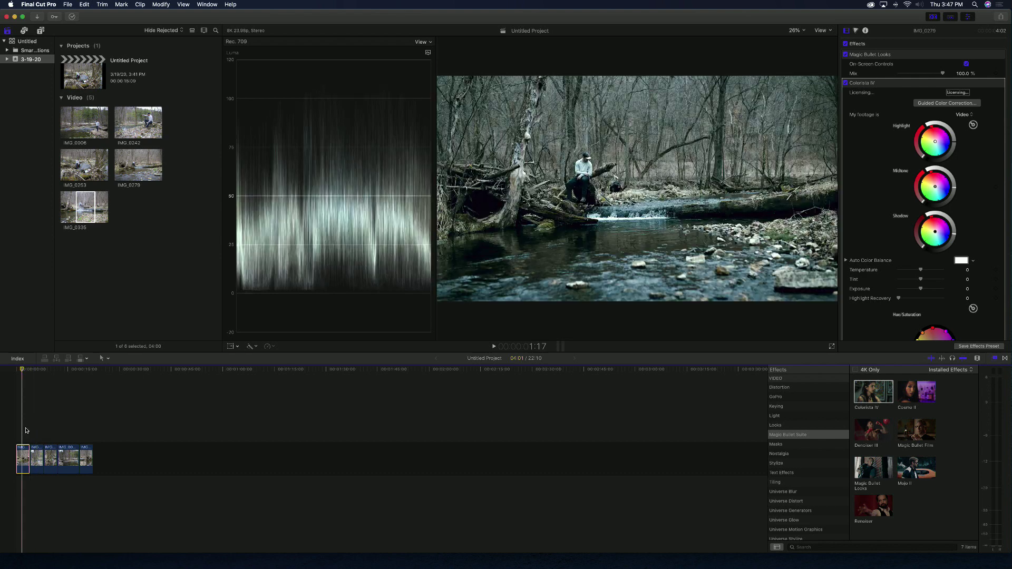
- Place a copy of the graded clip at the end of the timeline and delete it again
{"action": "left_click", "coordinate": [102, 376]}
{"action": "left_click", "coordinate": [97, 378]}
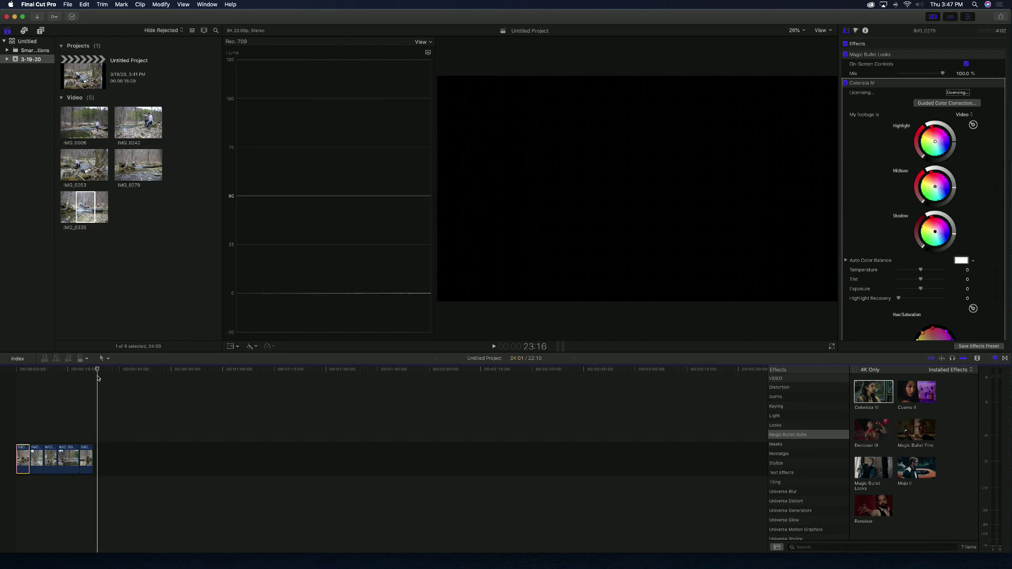
{"action": "key", "text": "e"}
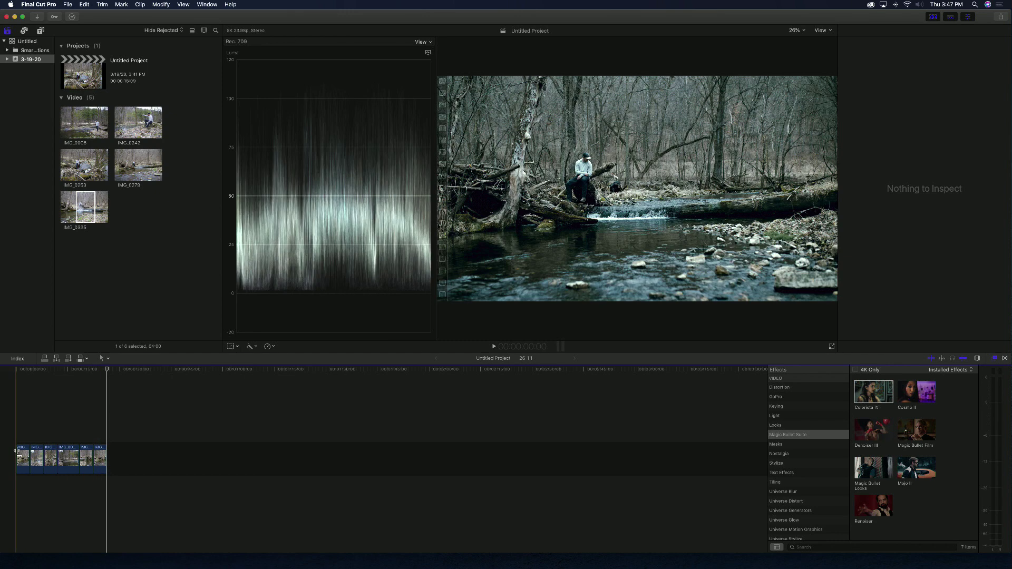
{"action": "left_click", "coordinate": [103, 456]}
{"action": "key", "text": "Delete"}
- Paste the Magic Bullet Looks and Colorista IV attributes copied from IMG_0279 onto the IMG_0242 timeline clip, excluding the Transform attributes
{"action": "left_click", "coordinate": [67, 4]}
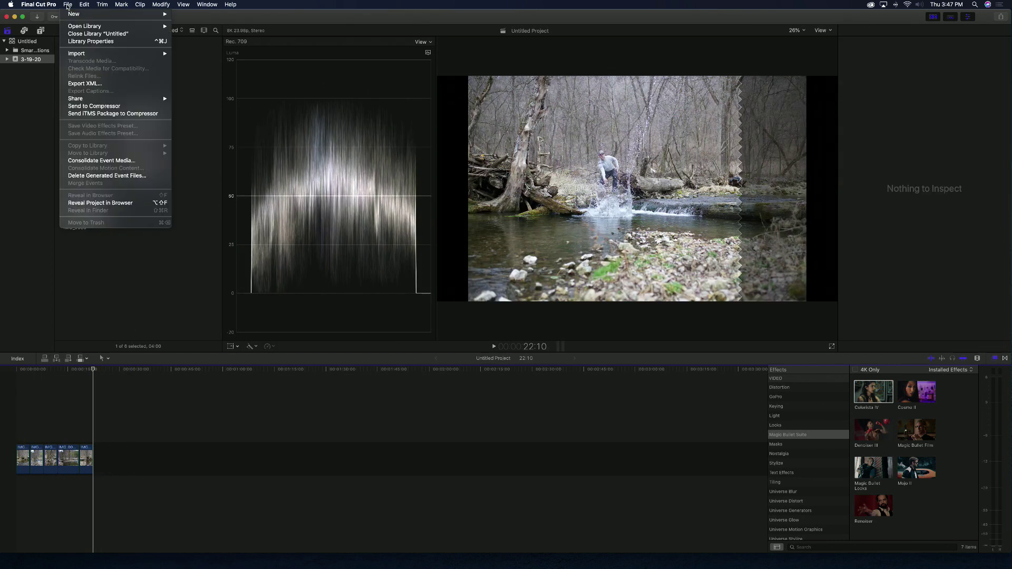
{"action": "mouse_move", "coordinate": [84, 4]}
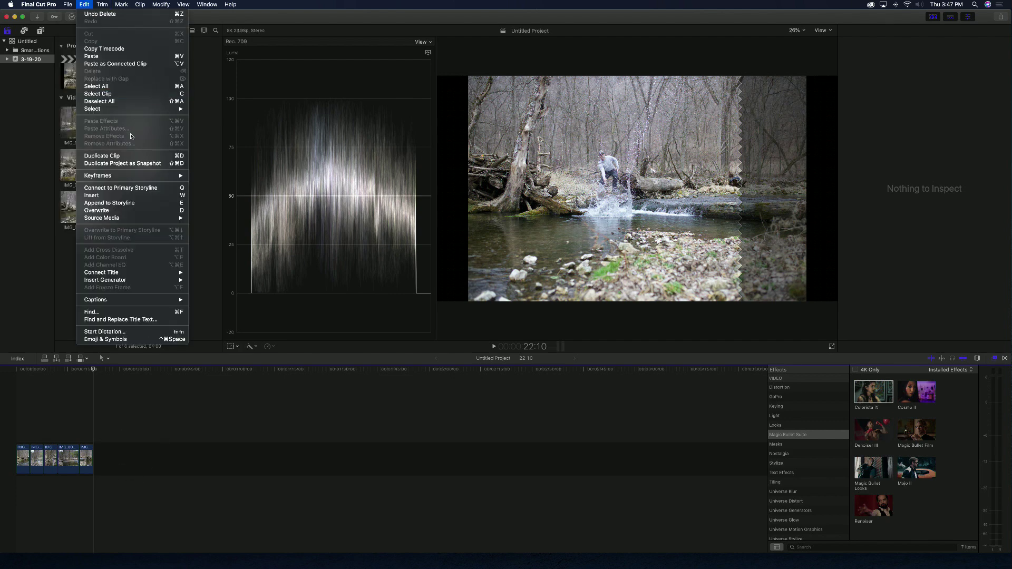
{"action": "left_click", "coordinate": [43, 413]}
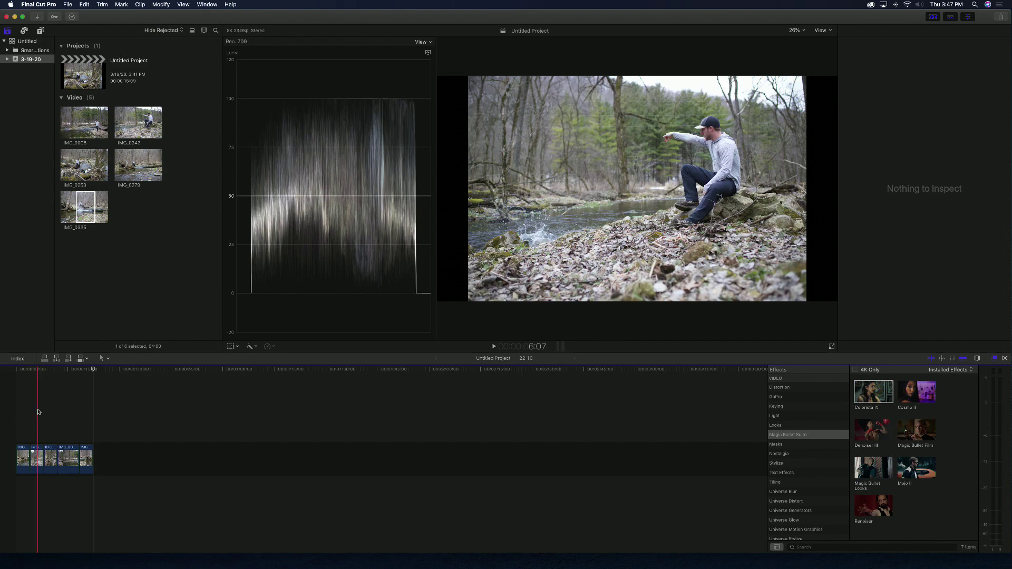
{"action": "left_click", "coordinate": [37, 451]}
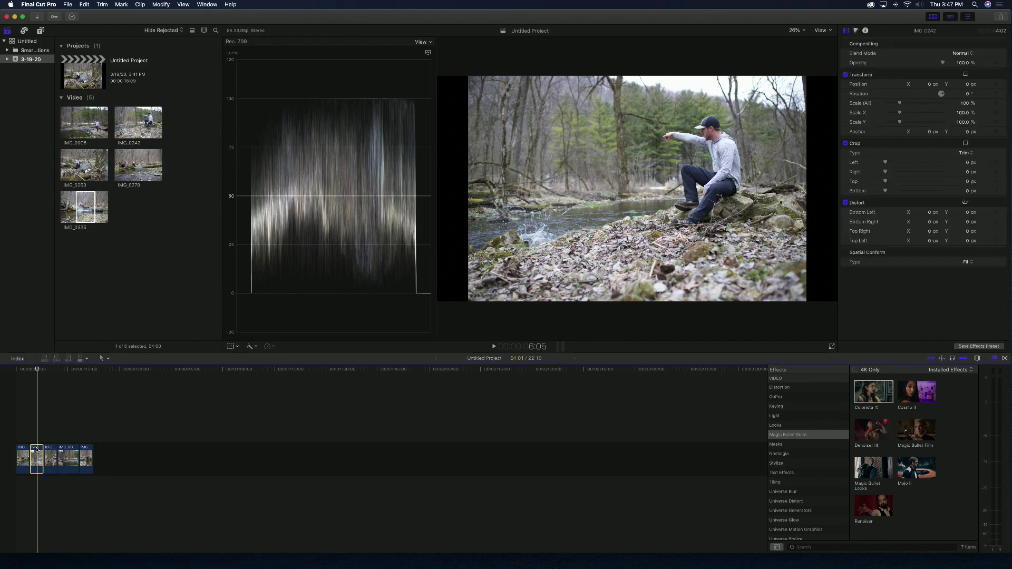
{"action": "left_click", "coordinate": [84, 4]}
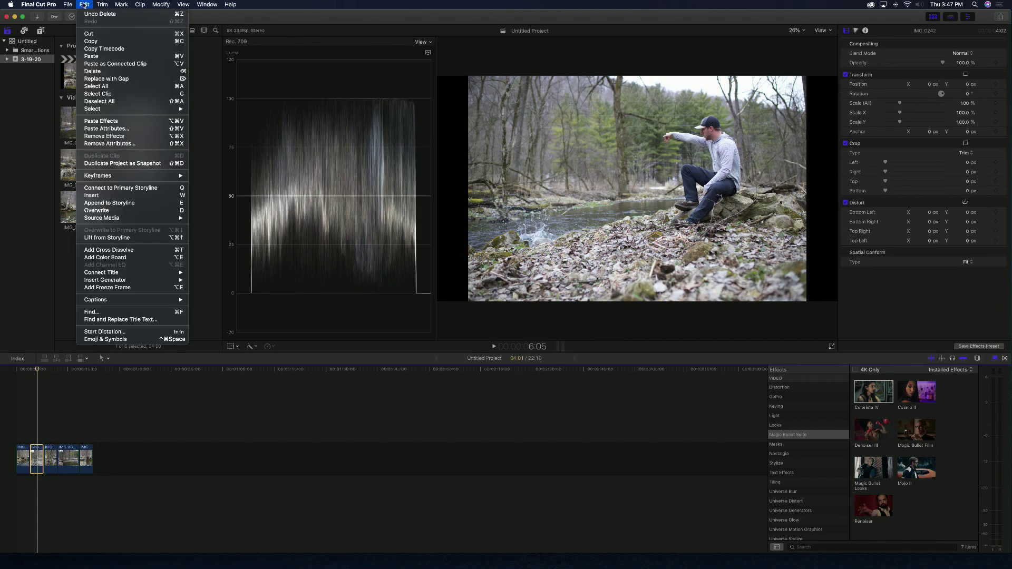
{"action": "left_click", "coordinate": [123, 130]}
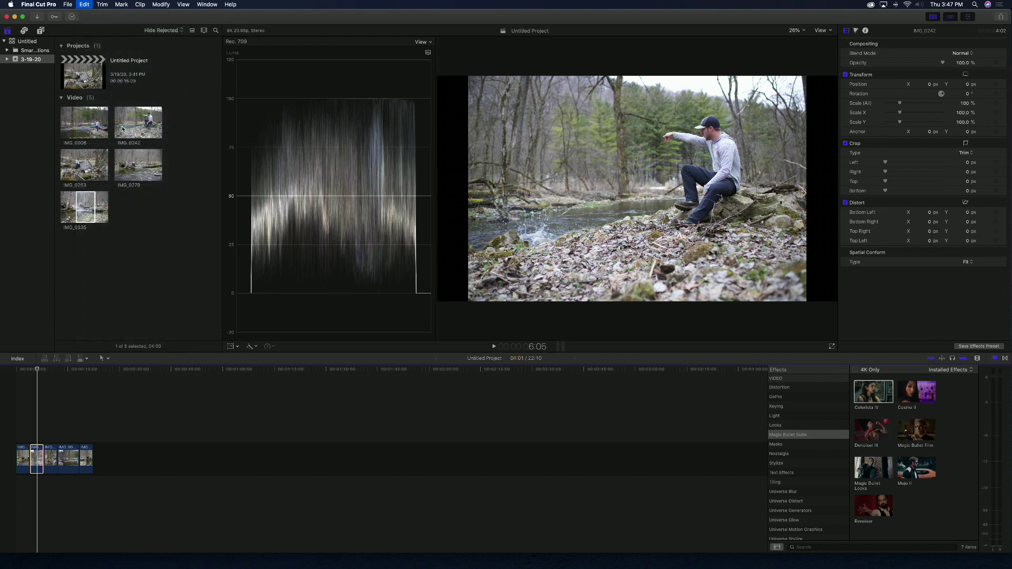
{"action": "left_click_drag", "start_coordinate": [533, 104], "coordinate": [401, 108]}
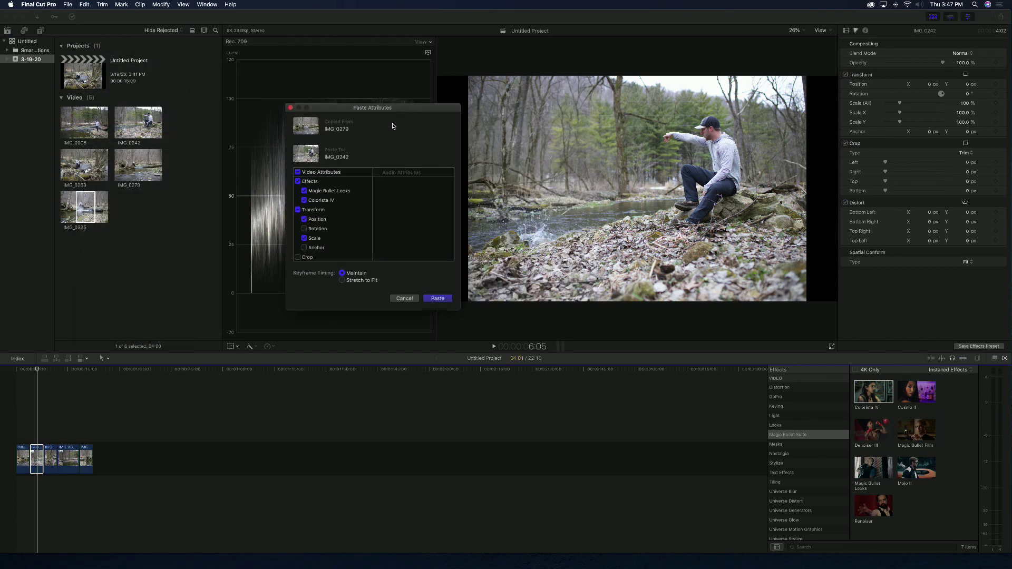
{"action": "scroll", "coordinate": [331, 195], "scroll_direction": "down", "scroll_amount": 1}
{"action": "scroll", "coordinate": [324, 207], "scroll_direction": "down", "scroll_amount": 1}
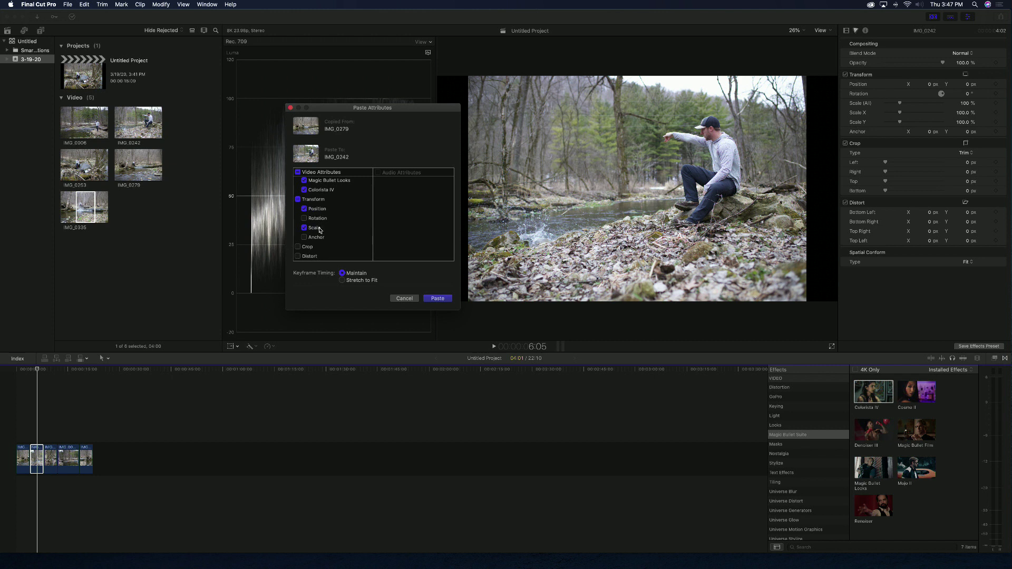
{"action": "scroll", "coordinate": [328, 204], "scroll_direction": "up", "scroll_amount": 1}
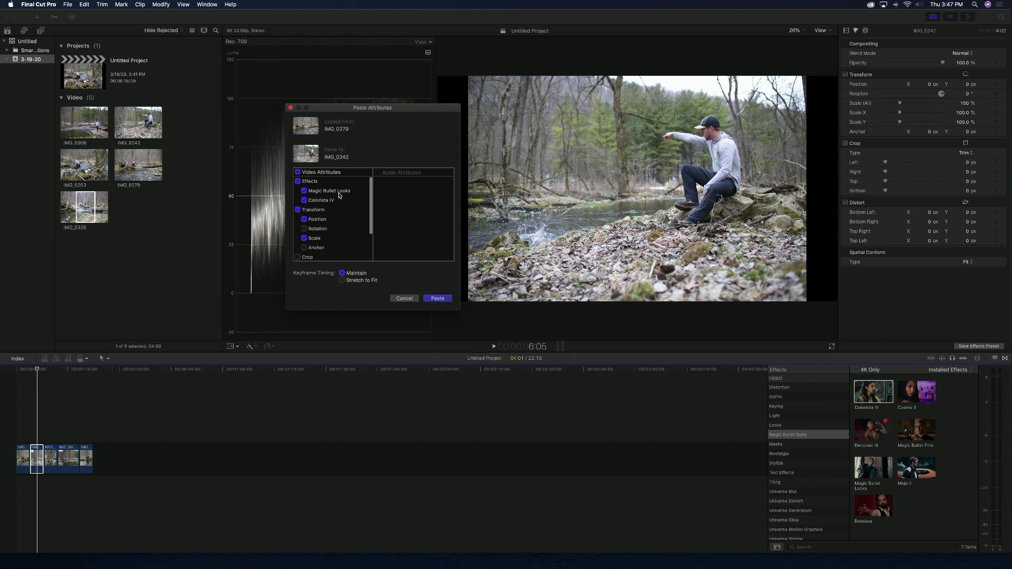
{"action": "left_click", "coordinate": [299, 211]}
{"action": "left_click", "coordinate": [441, 298]}
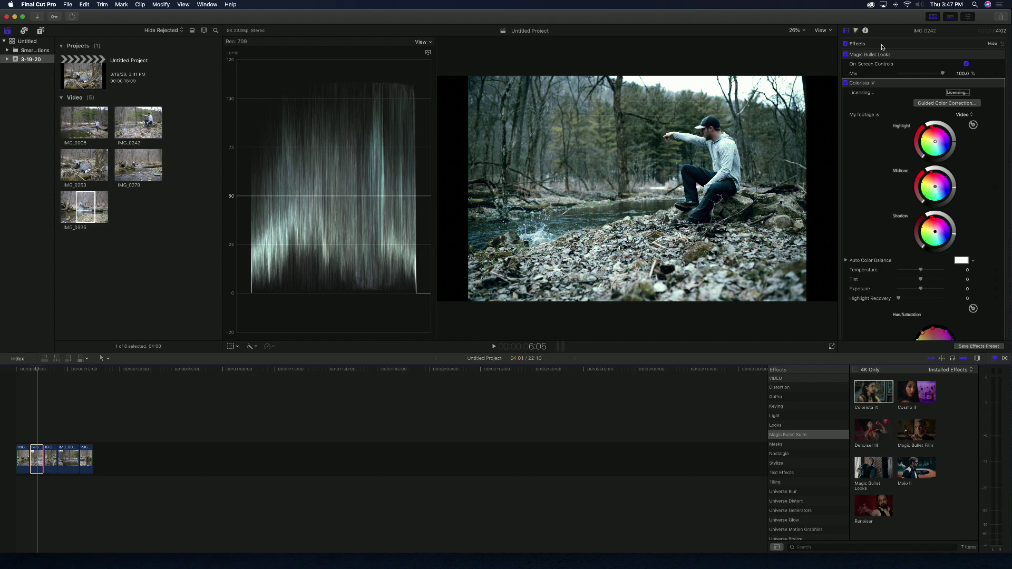
- Scale IMG_0242 to 124% and shift its position to about X 110 px, Y -326 px so it fills the frame
{"action": "scroll", "coordinate": [907, 185], "scroll_direction": "down", "scroll_amount": 10}
{"action": "scroll", "coordinate": [886, 197], "scroll_direction": "down", "scroll_amount": 10}
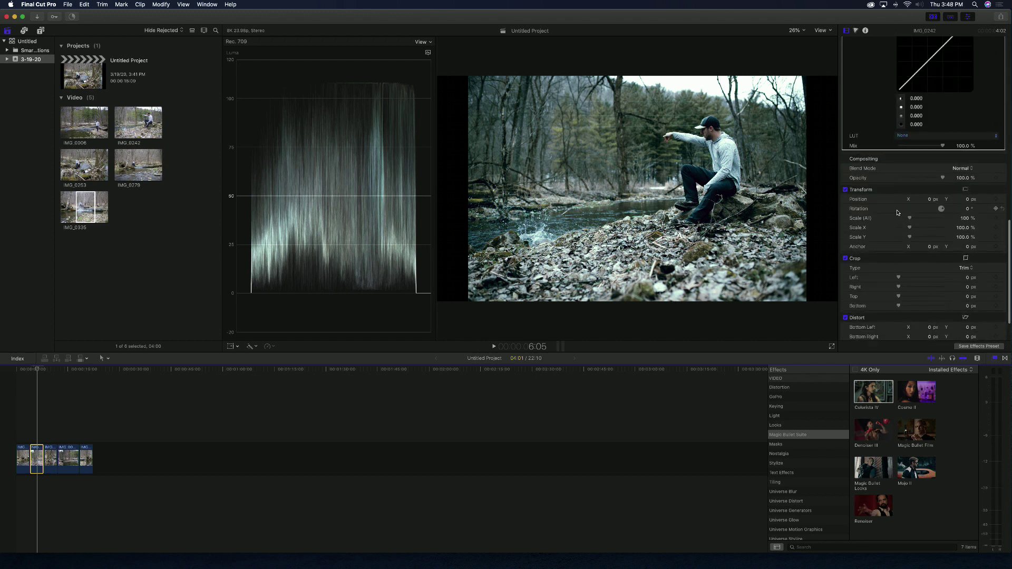
{"action": "left_click_drag", "start_coordinate": [914, 220], "coordinate": [949, 195]}
{"action": "scroll", "coordinate": [926, 201], "scroll_direction": "down", "scroll_amount": 1}
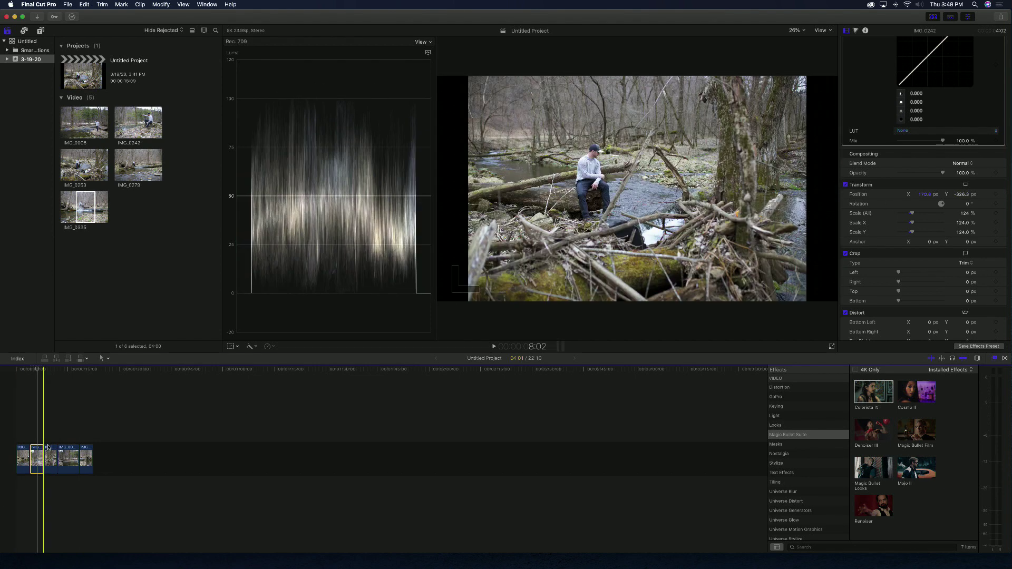
- Paste the copied Magic Bullet Looks and Colorista IV attributes onto the last three timeline clips together, excluding Transform
{"action": "left_click", "coordinate": [52, 425]}
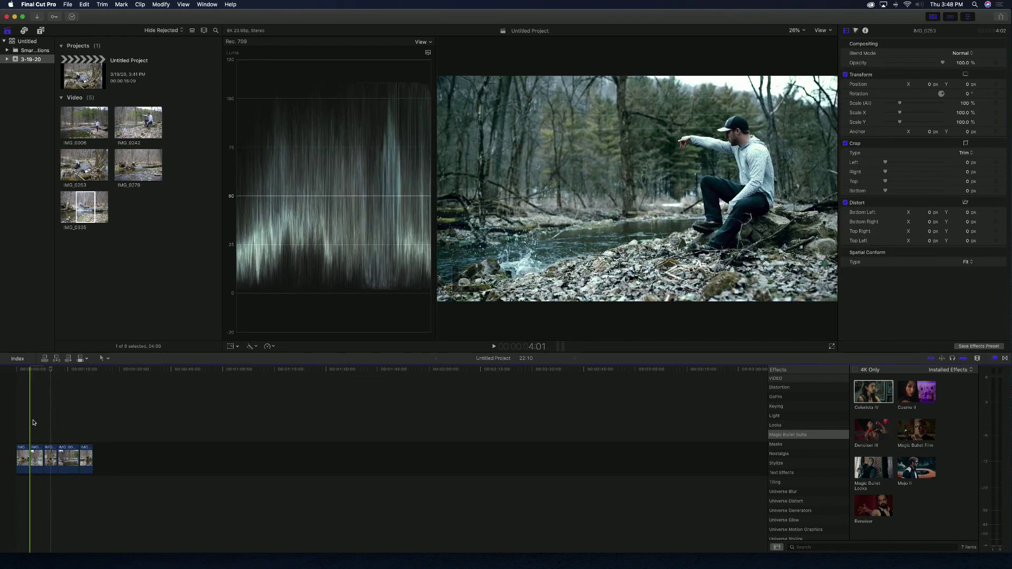
{"action": "left_click_drag", "start_coordinate": [54, 421], "coordinate": [94, 469]}
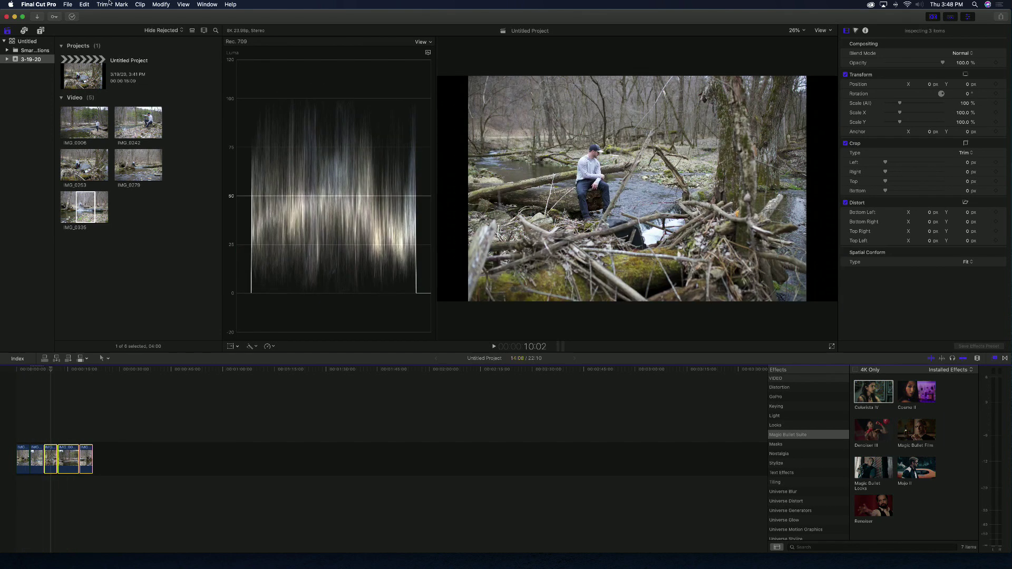
{"action": "left_click", "coordinate": [84, 4]}
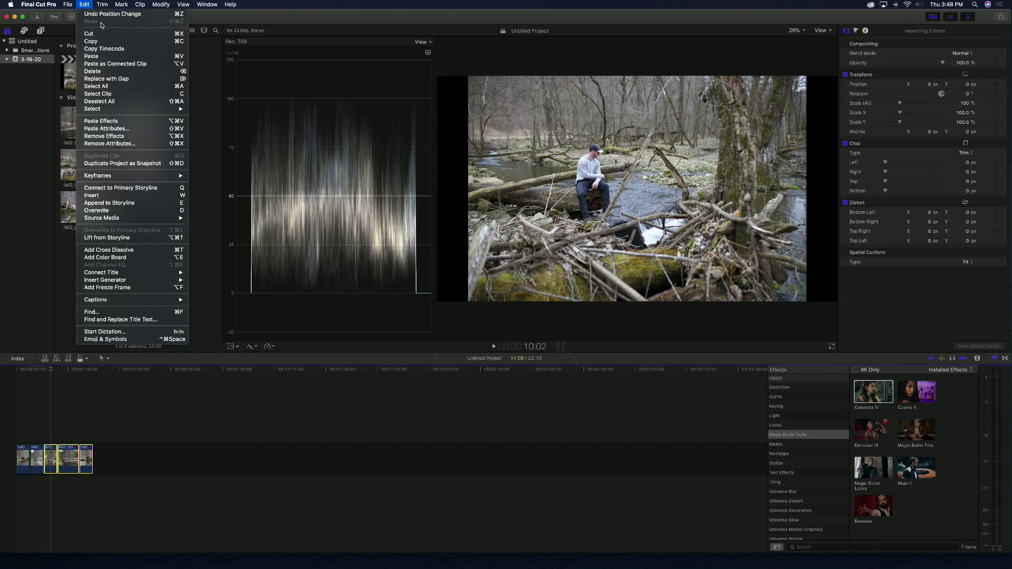
{"action": "left_click", "coordinate": [141, 131]}
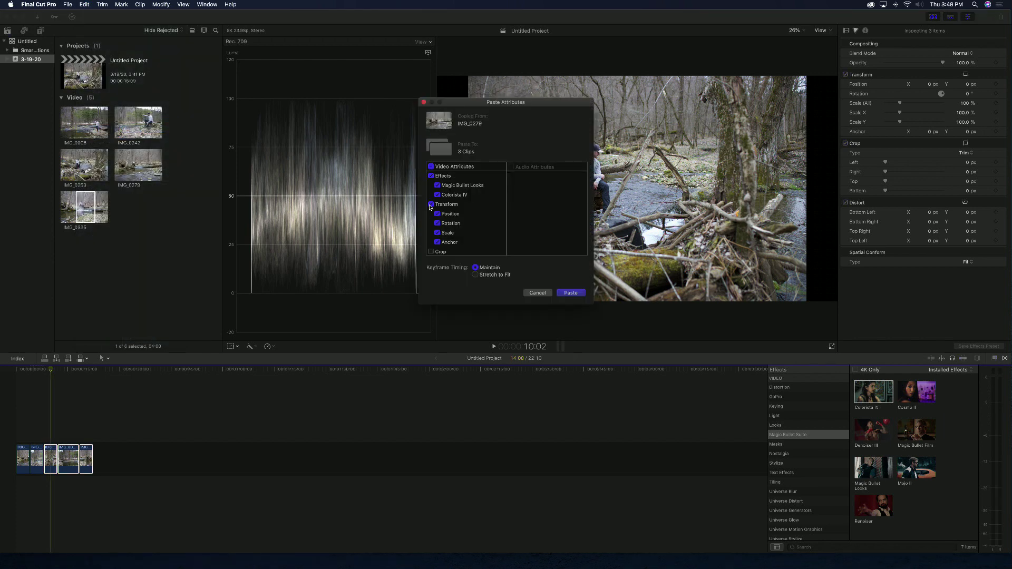
{"action": "left_click", "coordinate": [431, 204]}
{"action": "left_click", "coordinate": [572, 293]}
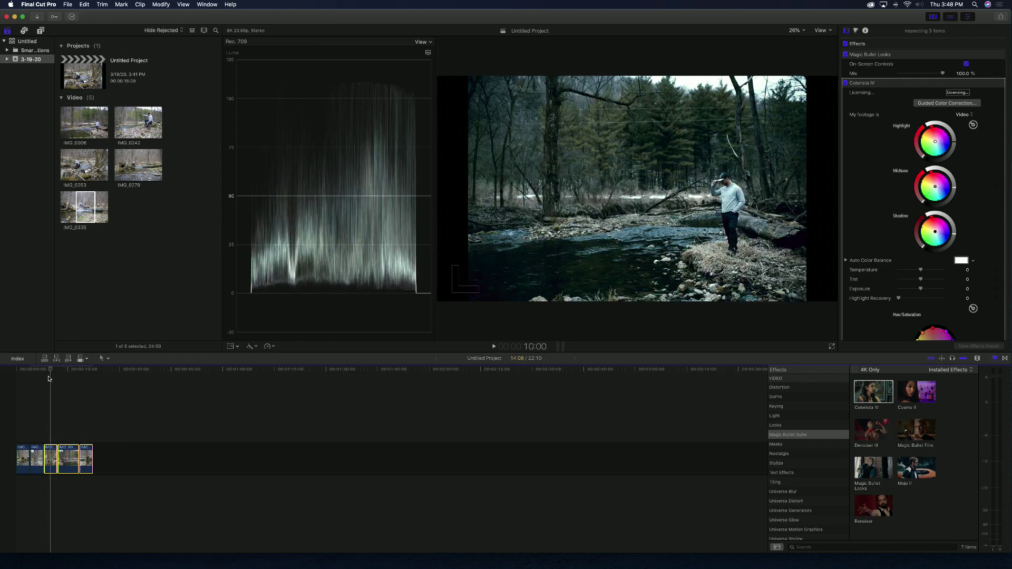
- Enlarge and reposition the last three clips to fill the frame, scaling IMG_0006 to 128% at Y 20.7 px and IMG_0335 to 130%
{"action": "left_click", "coordinate": [50, 457]}
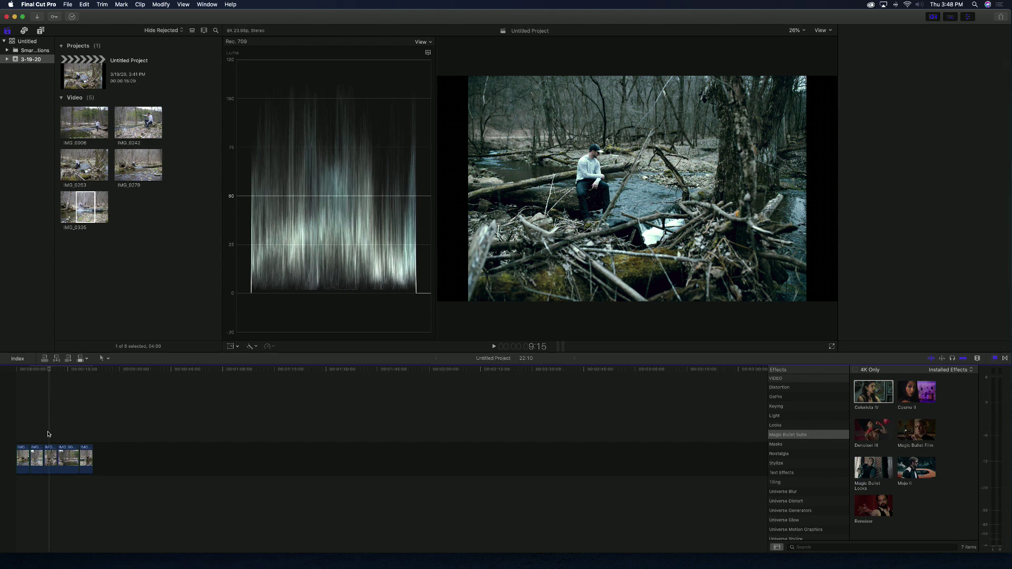
{"action": "scroll", "coordinate": [899, 192], "scroll_direction": "down", "scroll_amount": 5}
{"action": "scroll", "coordinate": [898, 192], "scroll_direction": "down", "scroll_amount": 10}
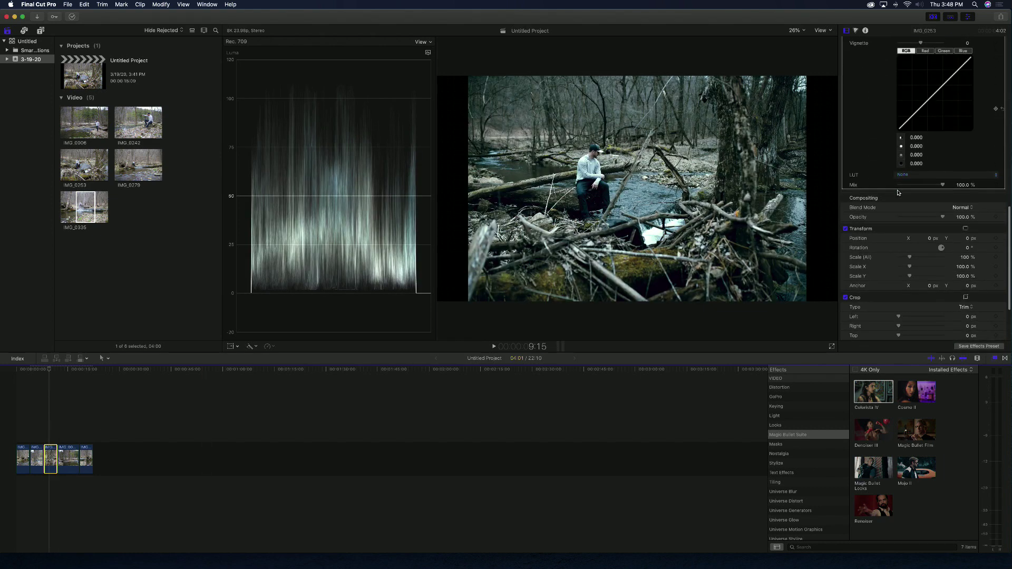
{"action": "scroll", "coordinate": [918, 184], "scroll_direction": "up", "scroll_amount": 1}
{"action": "left_click", "coordinate": [70, 456]}
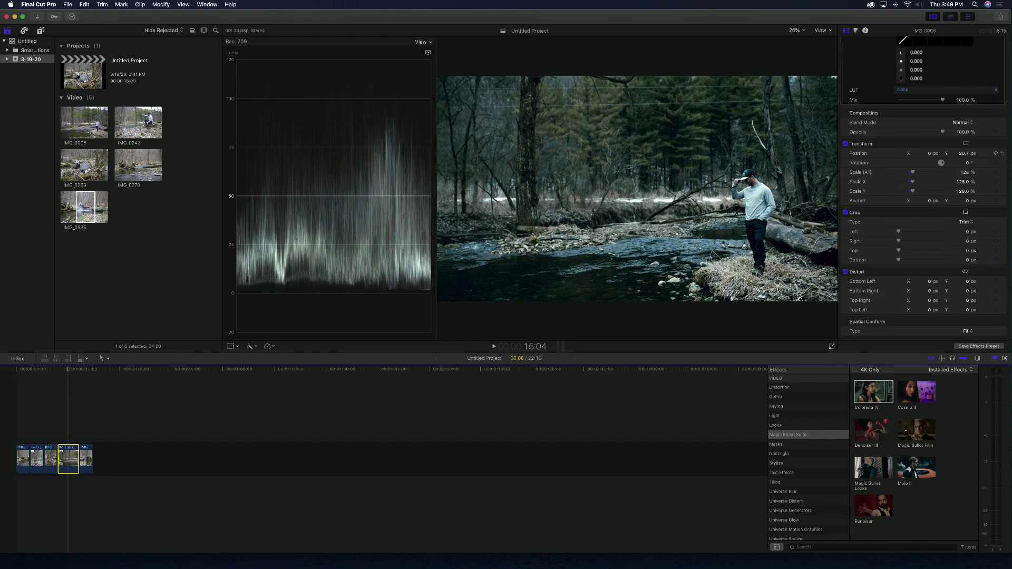
{"action": "left_click", "coordinate": [86, 459]}
{"action": "scroll", "coordinate": [929, 265], "scroll_direction": "down", "scroll_amount": 5}
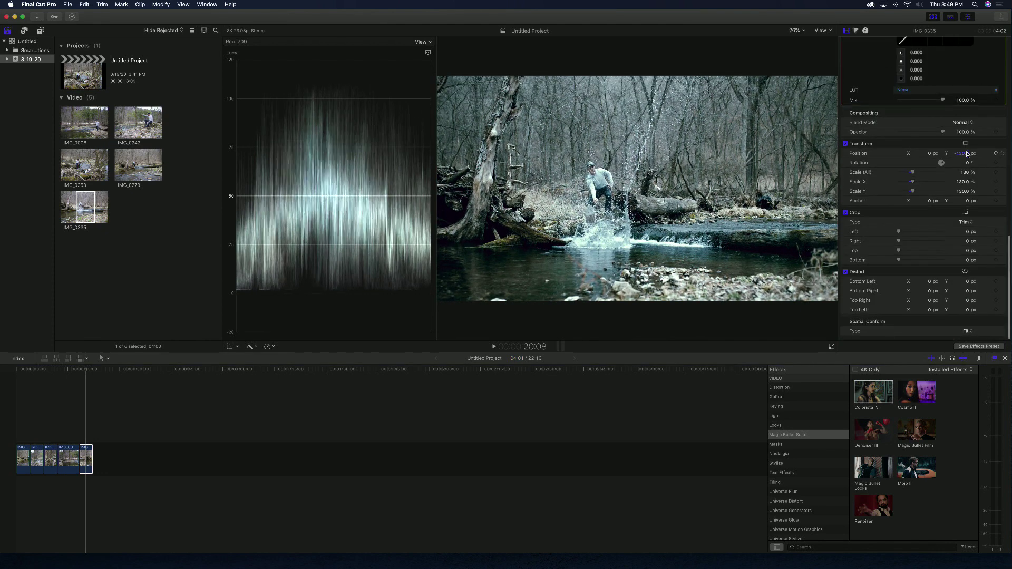
- Check the copied color grade and framing on the timeline clips, comparing the first, fourth and last images
{"action": "left_click", "coordinate": [23, 375]}
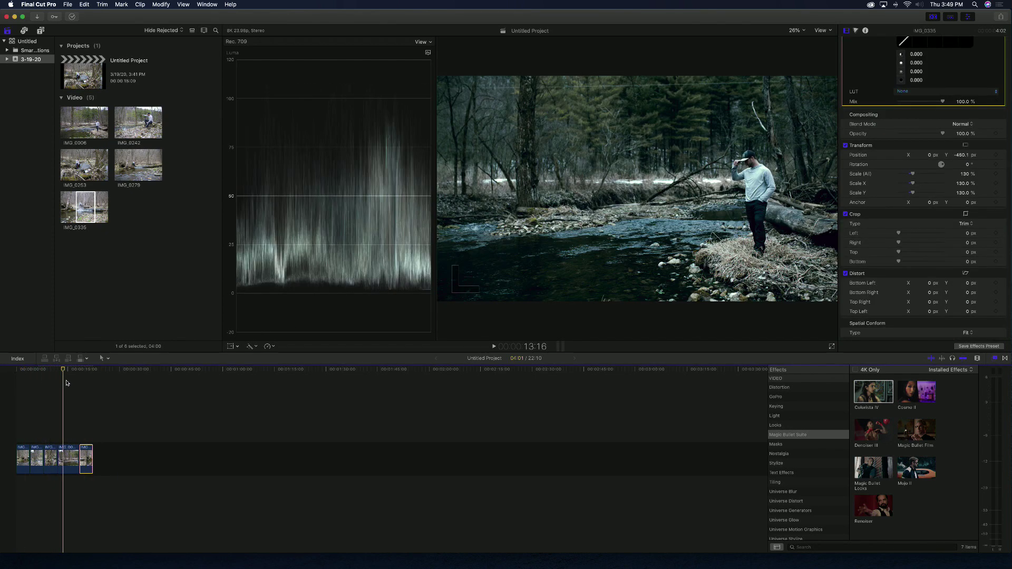
{"action": "left_click", "coordinate": [86, 387]}
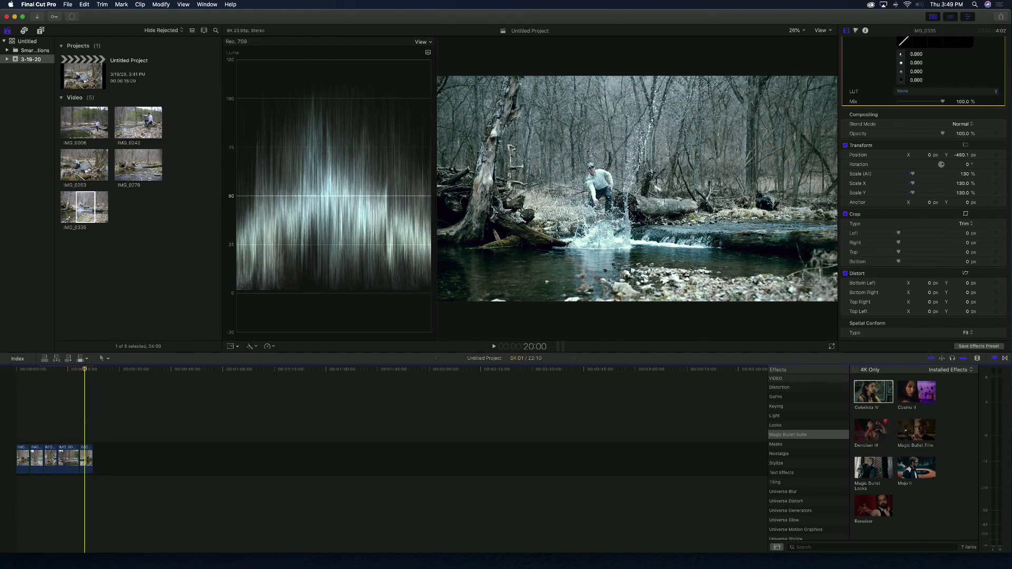
{"action": "left_click", "coordinate": [90, 456]}
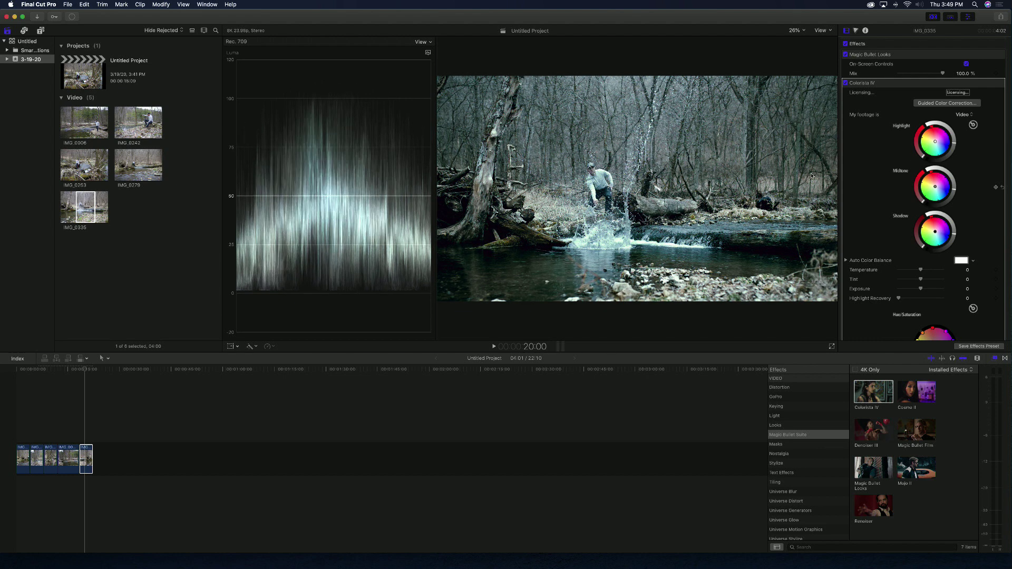
{"action": "left_click", "coordinate": [66, 459]}
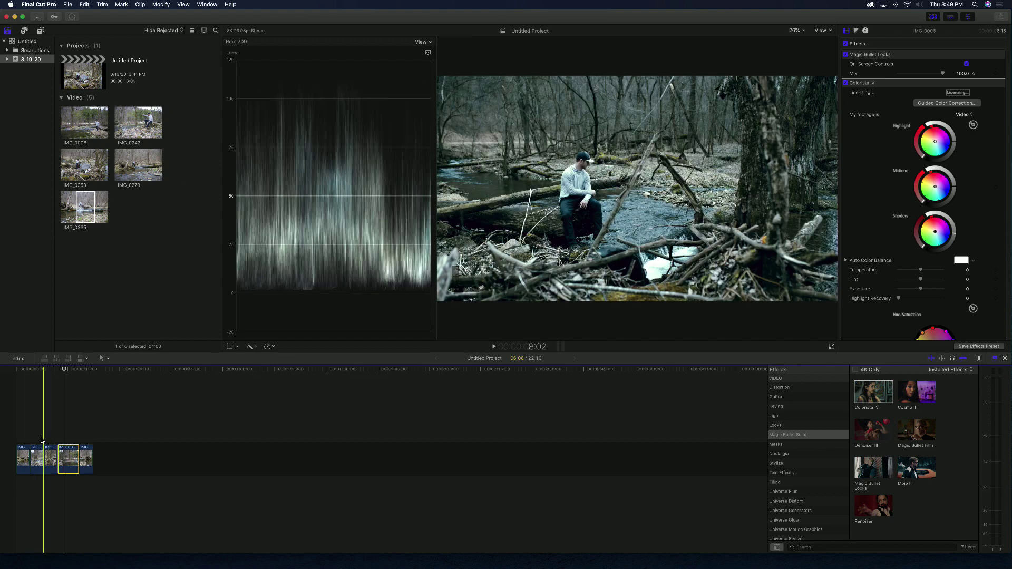
- Park the playhead on the first timeline clip and configure the Save Current Frame share destination to export a JPEG image
{"action": "left_click", "coordinate": [23, 432]}
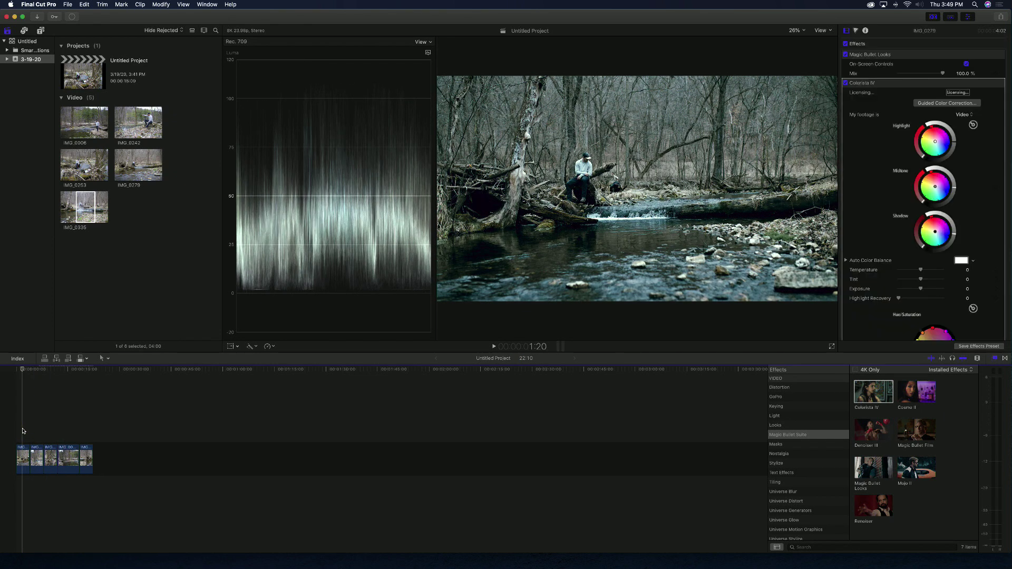
{"action": "left_click", "coordinate": [25, 449]}
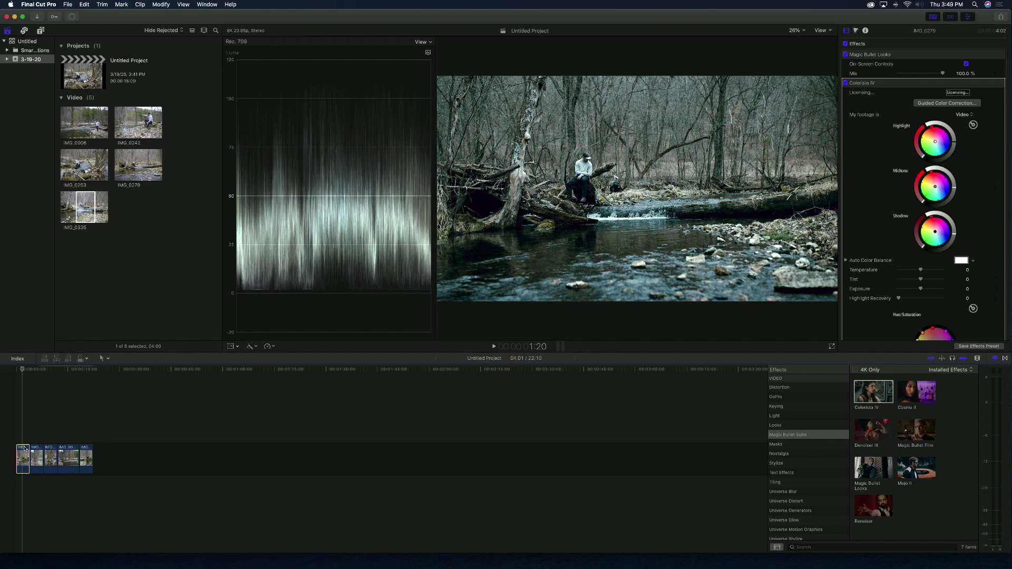
{"action": "left_click", "coordinate": [67, 4]}
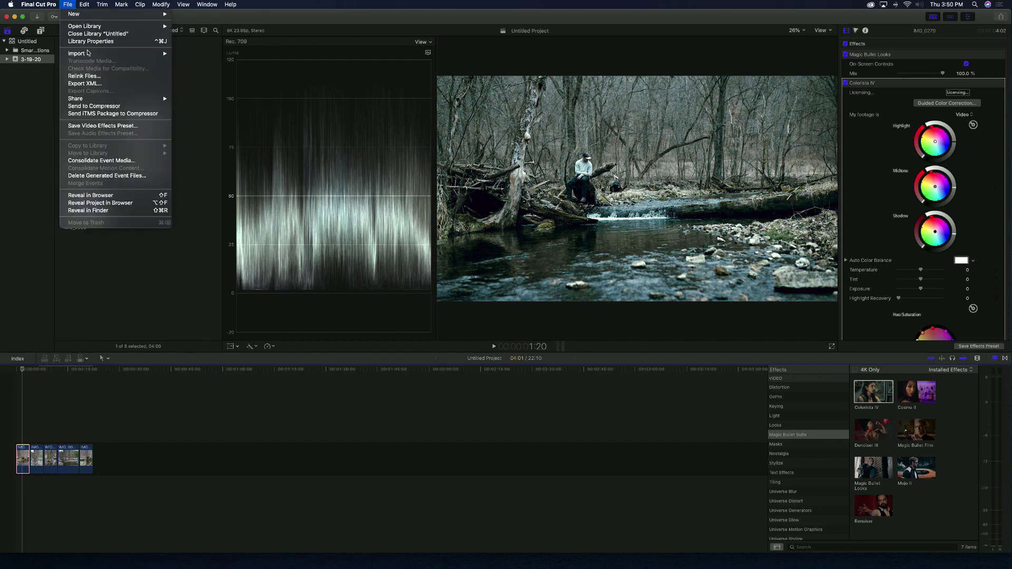
{"action": "mouse_move", "coordinate": [143, 102]}
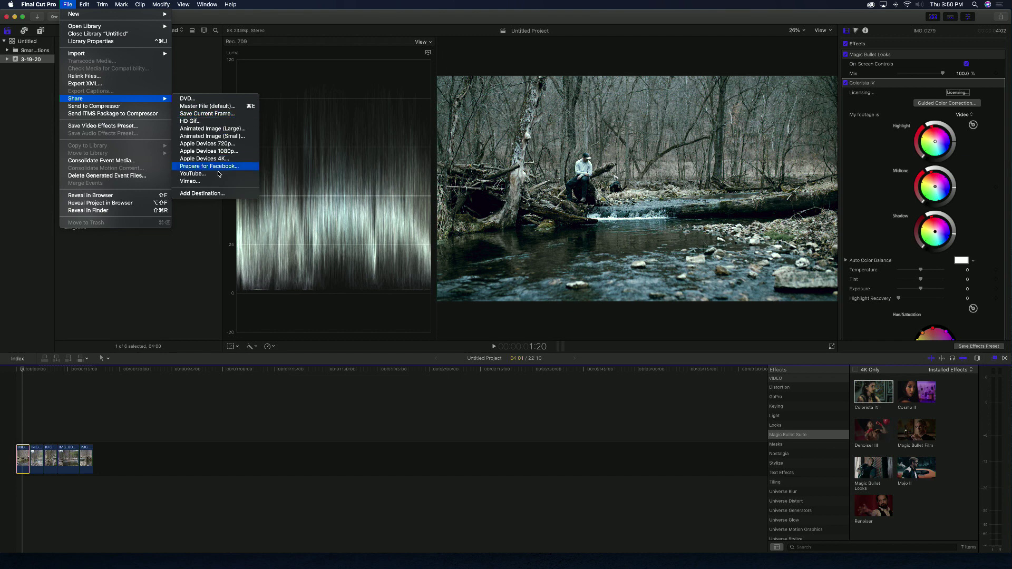
{"action": "left_click", "coordinate": [202, 194]}
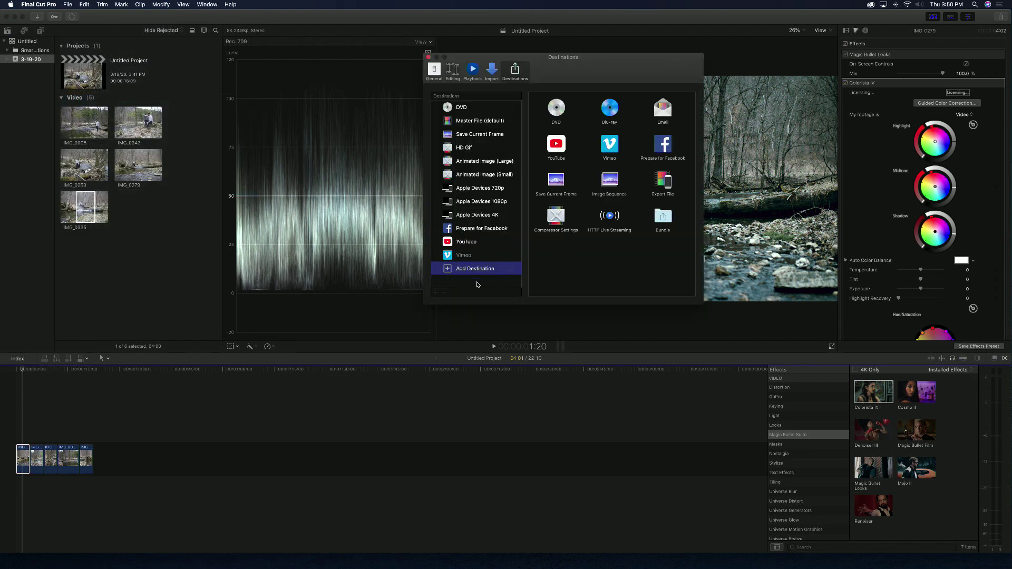
{"action": "left_click", "coordinate": [493, 134]}
{"action": "left_click", "coordinate": [671, 119]}
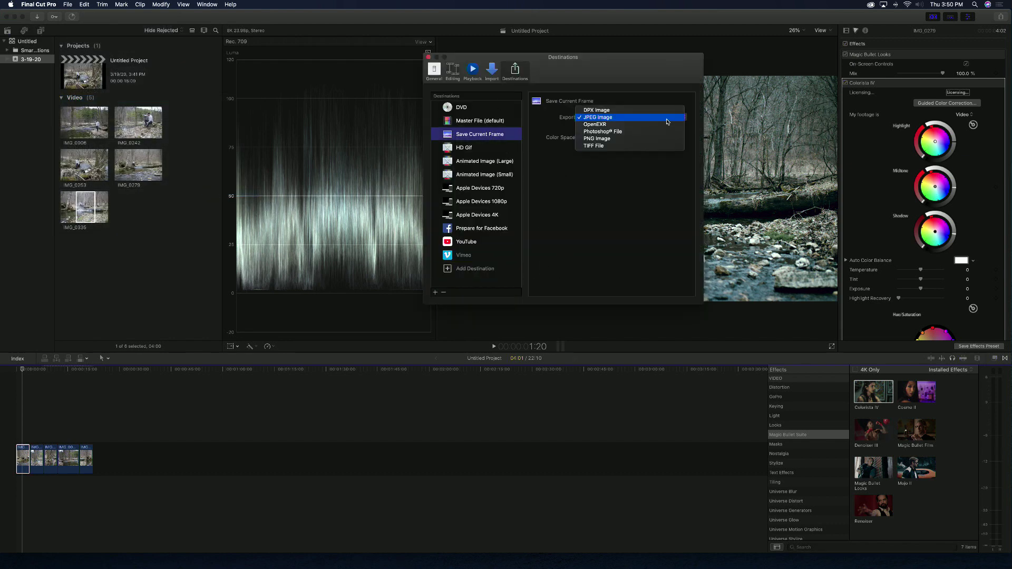
{"action": "left_click", "coordinate": [618, 116]}
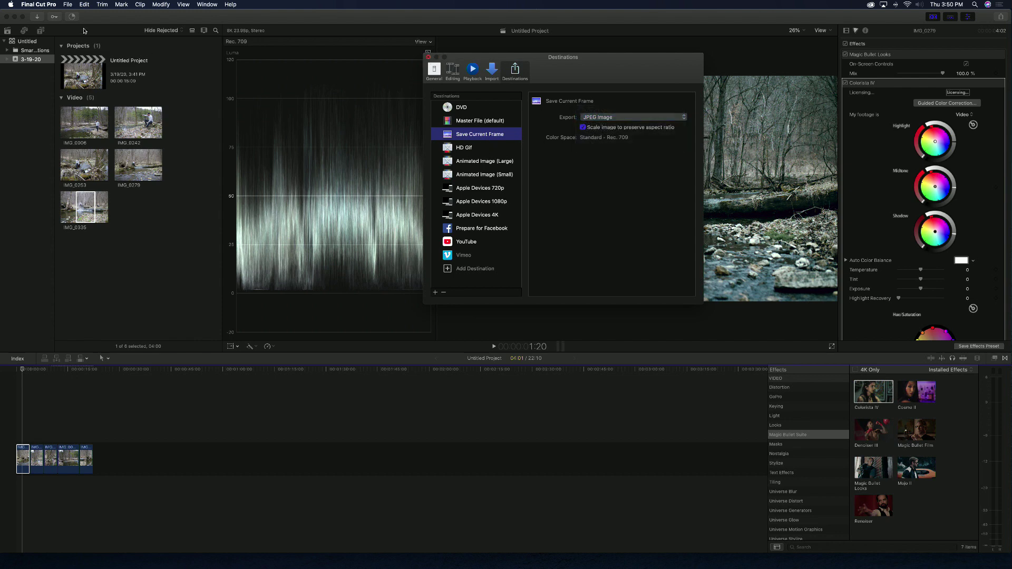
{"action": "key", "text": "super+w"}
- Export the current frame of the first clip as a JPEG image named Untitled Project to the Desktop
{"action": "left_click", "coordinate": [68, 5]}
{"action": "mouse_move", "coordinate": [102, 99]}
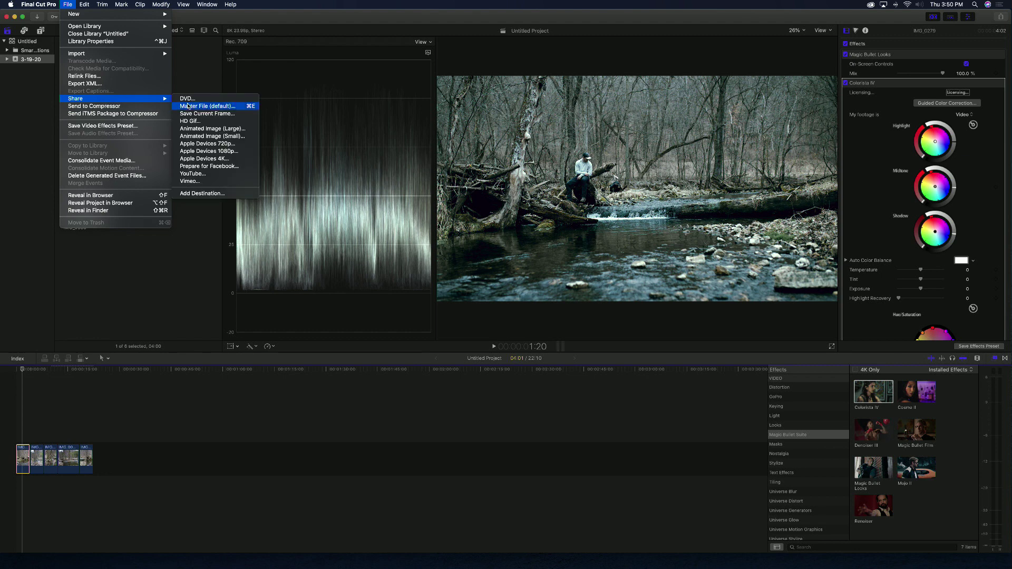
{"action": "left_click", "coordinate": [209, 113]}
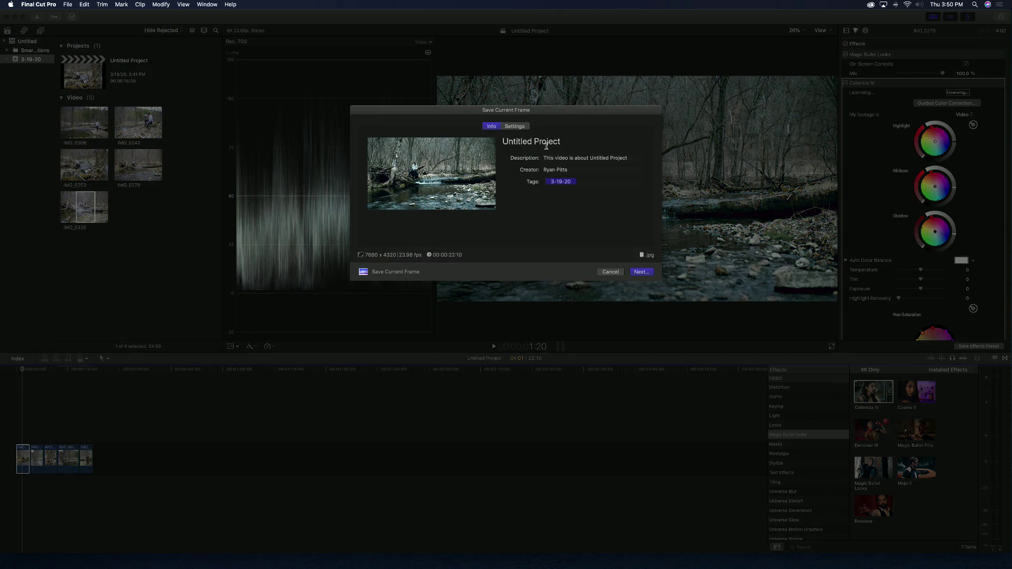
{"action": "left_click", "coordinate": [514, 127]}
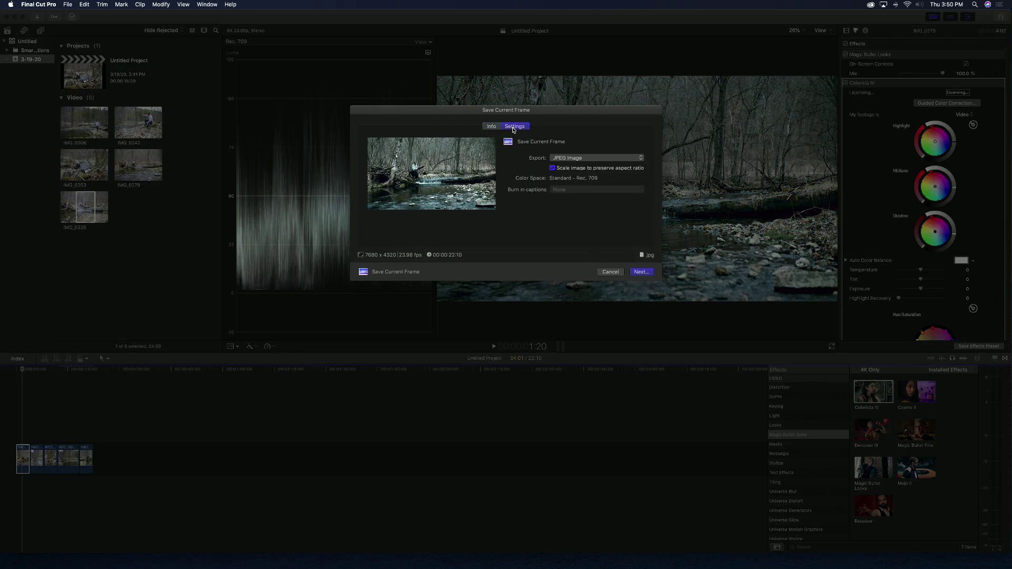
{"action": "left_click", "coordinate": [604, 160]}
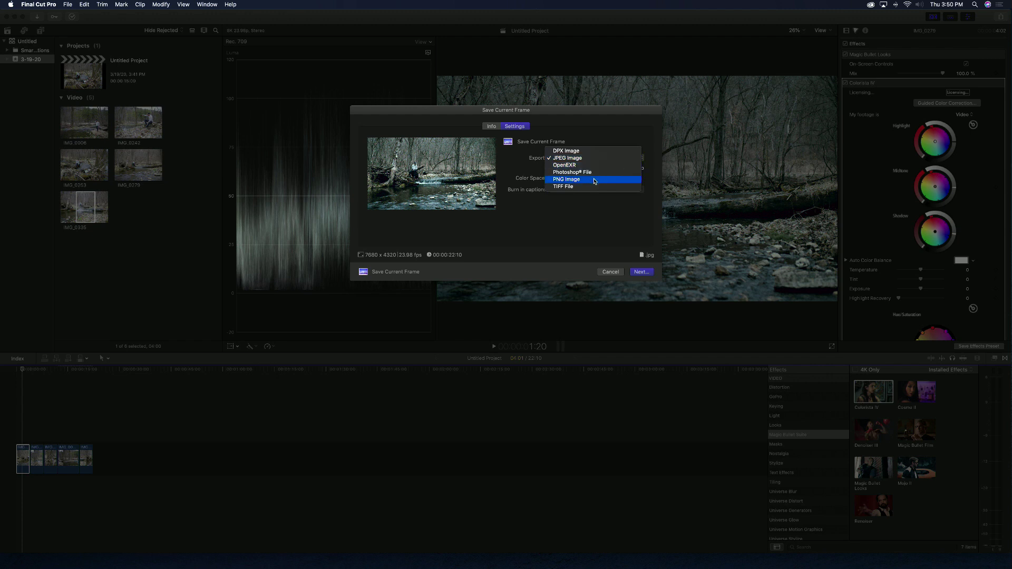
{"action": "left_click", "coordinate": [591, 159]}
{"action": "left_click", "coordinate": [642, 272]}
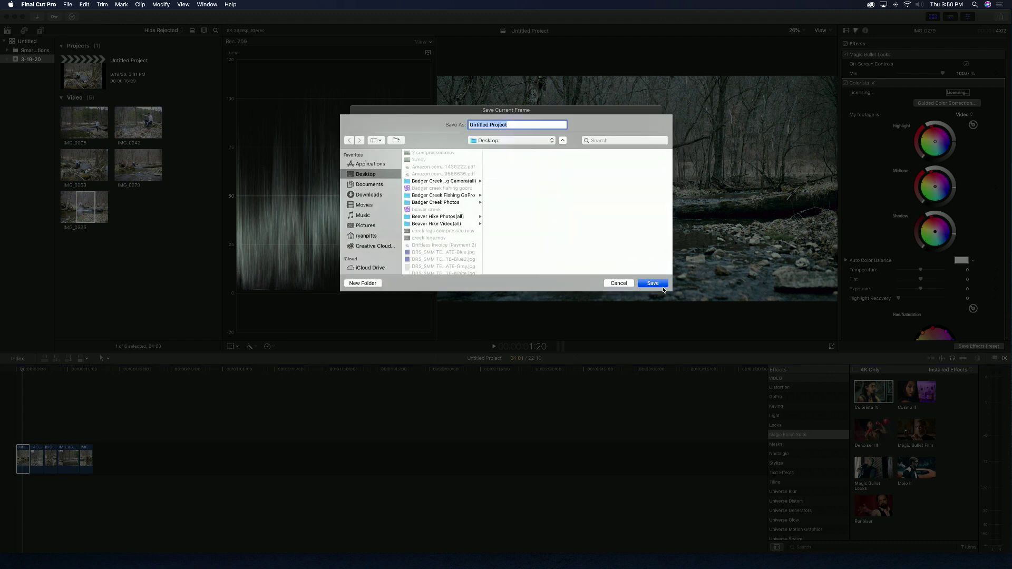
{"action": "left_click", "coordinate": [660, 288]}
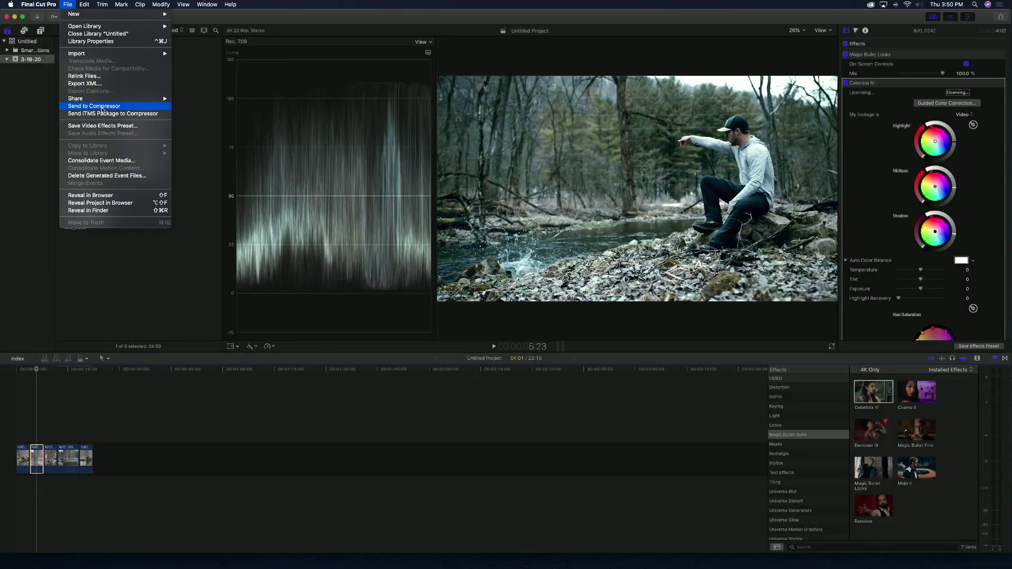